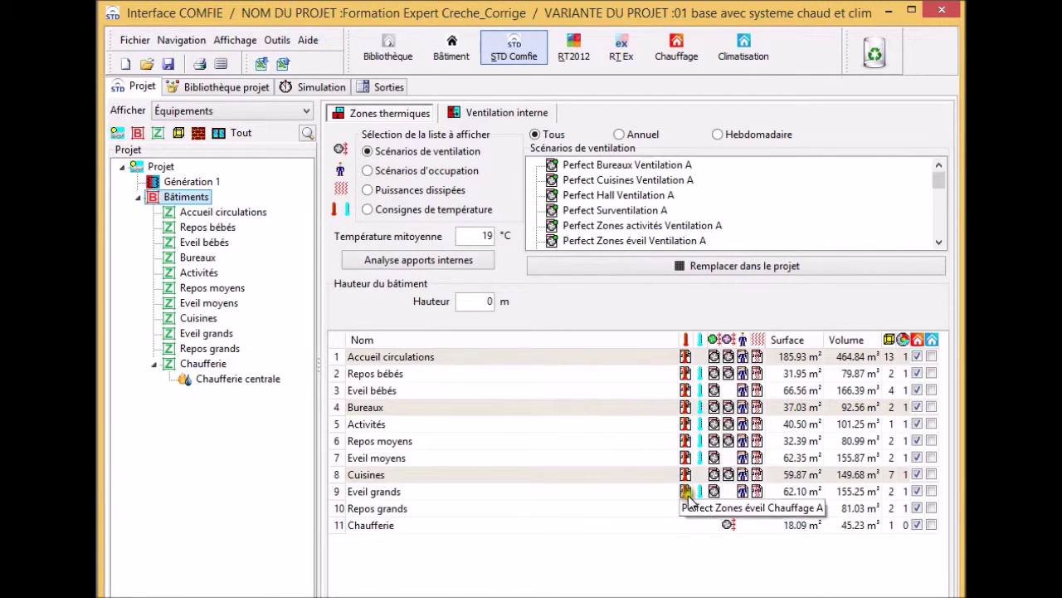
- Export the STD zone data with its general data to an Excel file named "zone std"
left_click(577, 322)
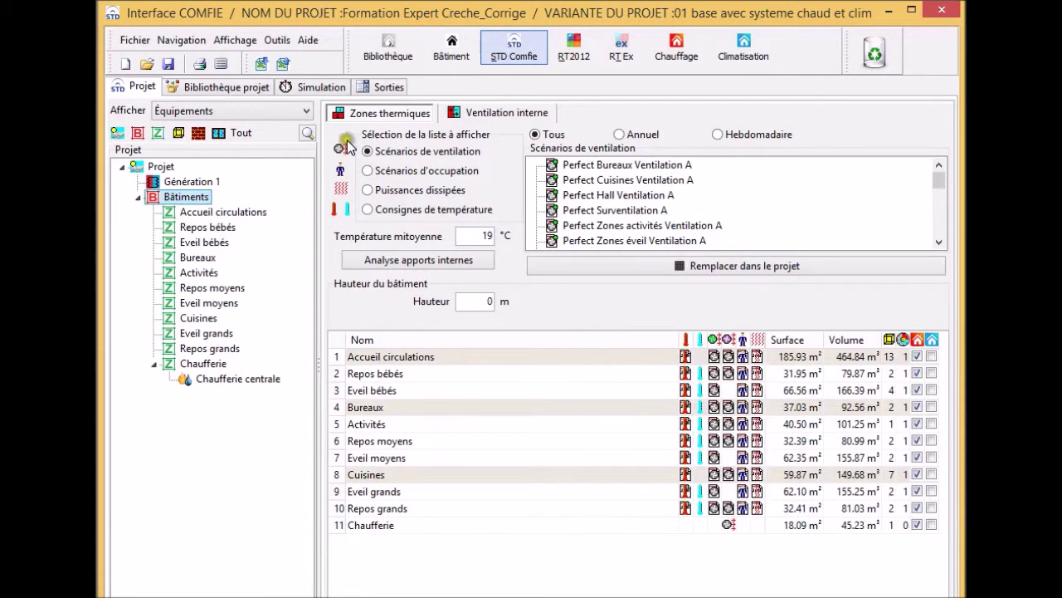
left_click(261, 64)
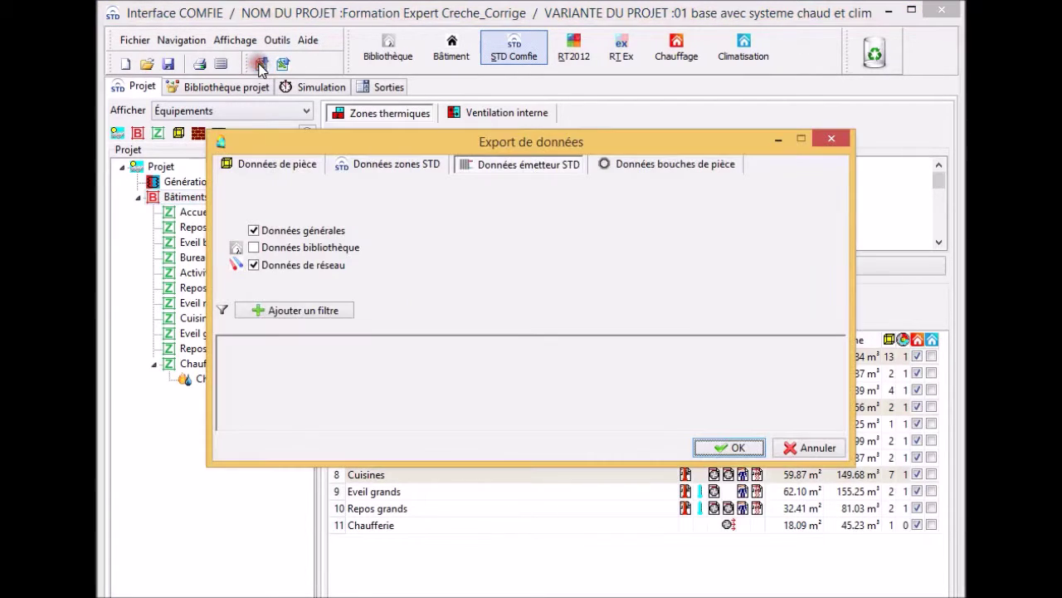
left_click(407, 161)
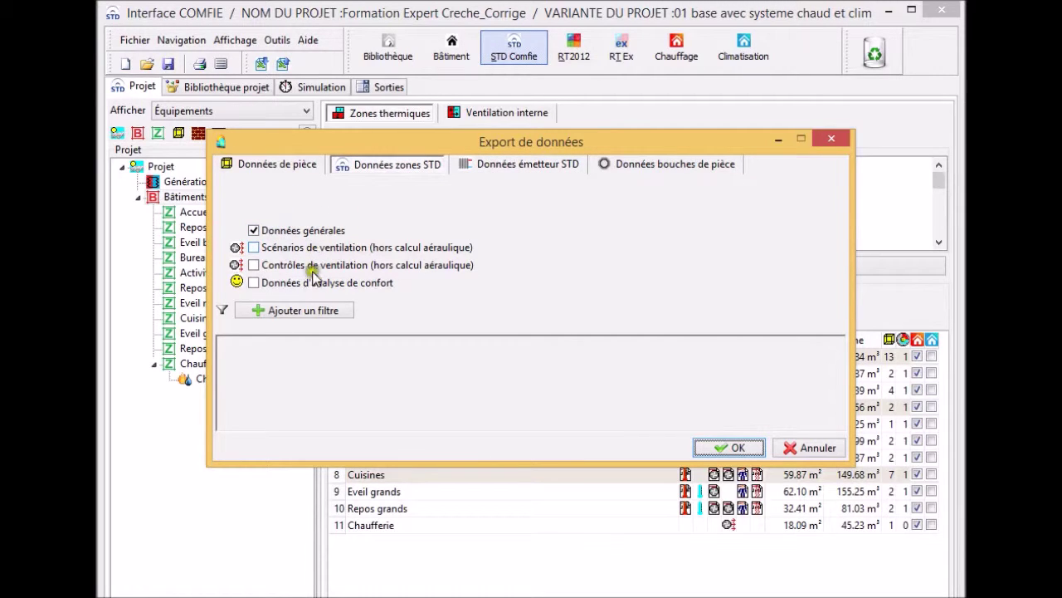
left_click(728, 448)
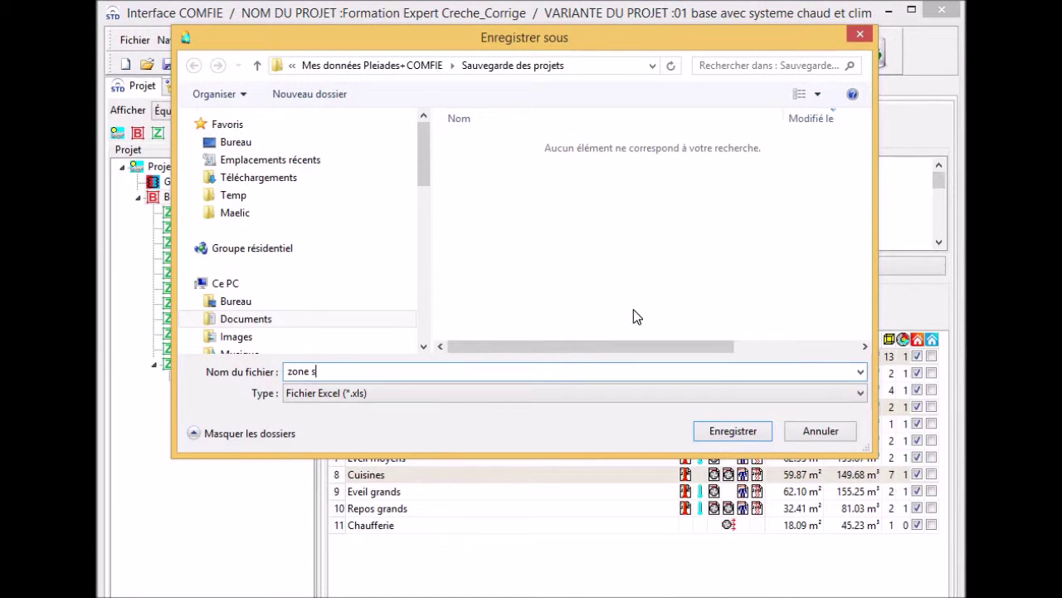
key("Return")
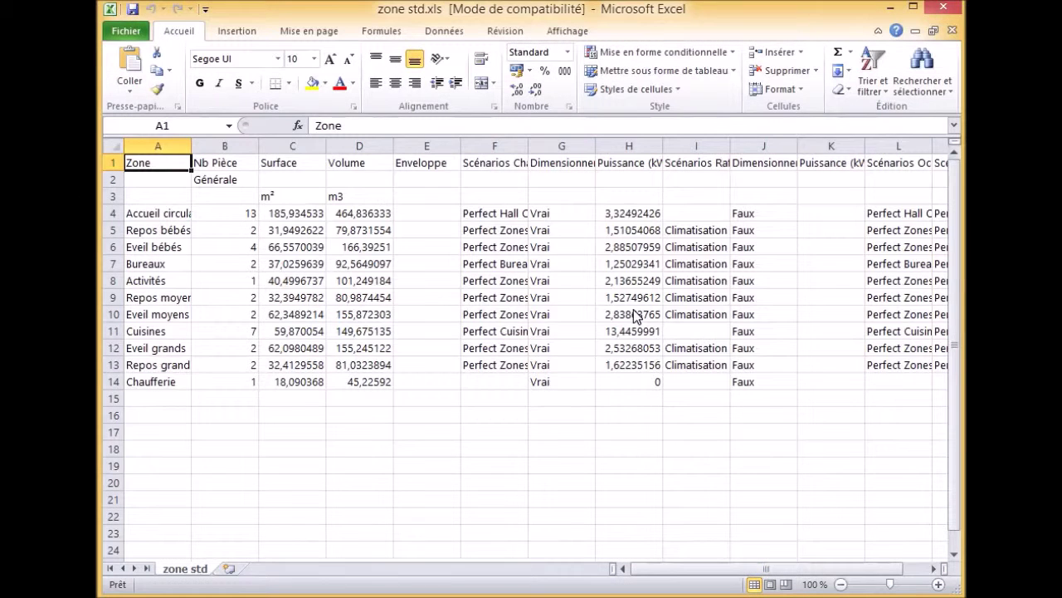
- Widen the Zone and Scénarios Chauffage columns to fit their contents and return to Interface COMFIE
left_click_drag(191, 146, 263, 145)
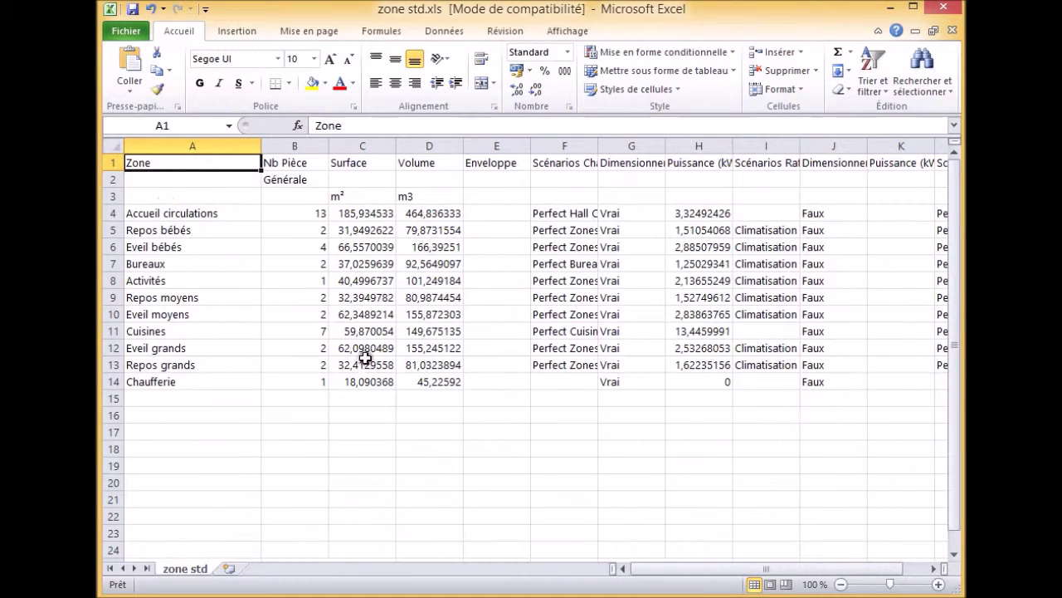
left_click_drag(597, 146, 730, 149)
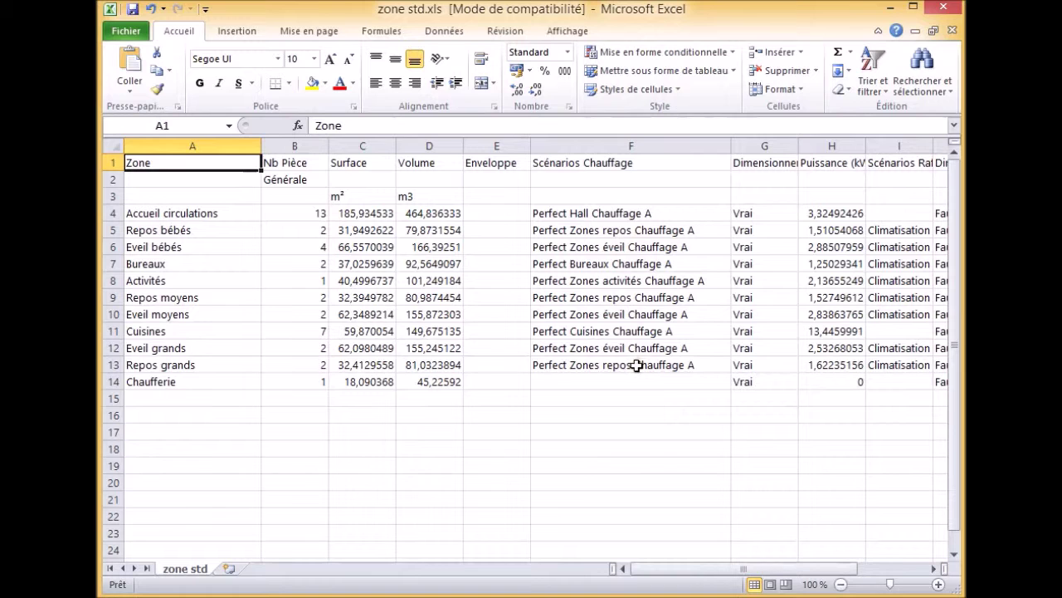
left_click(888, 6)
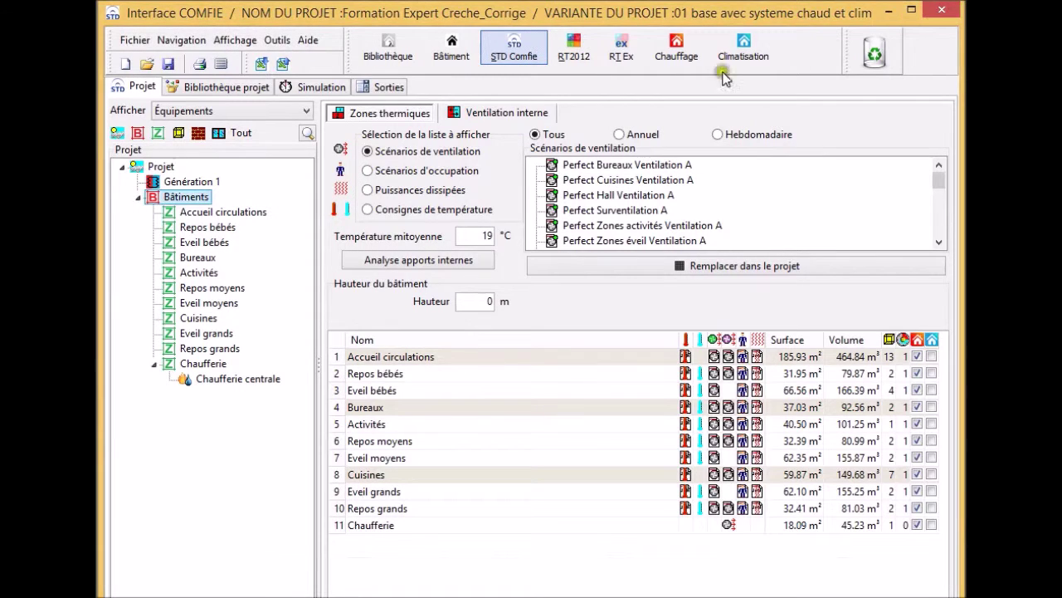
- Export the STD emitter data to an Excel file named "Emetteur STD"
left_click(263, 63)
left_click(494, 165)
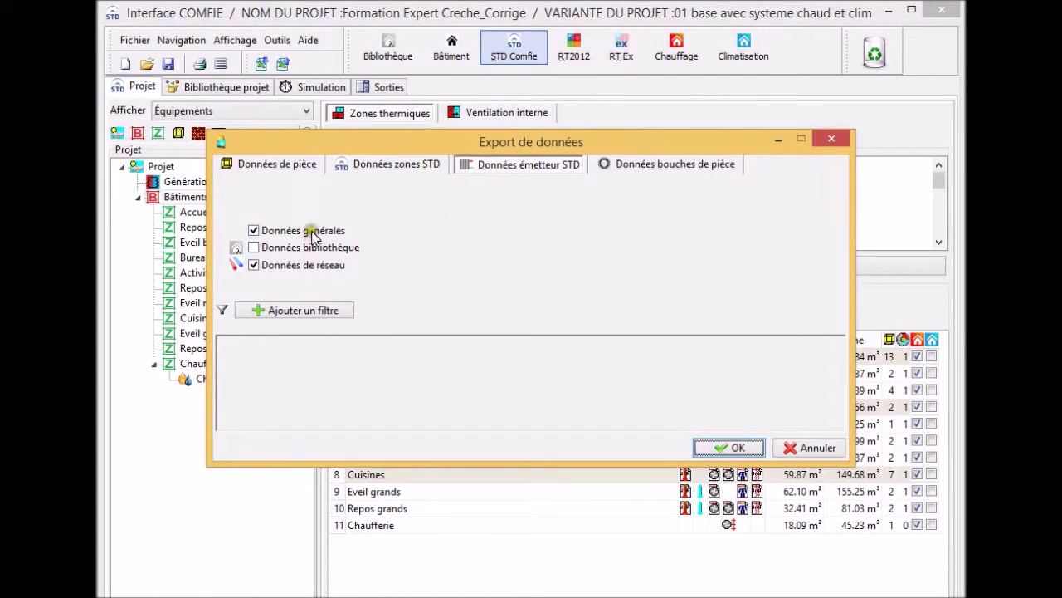
left_click(720, 448)
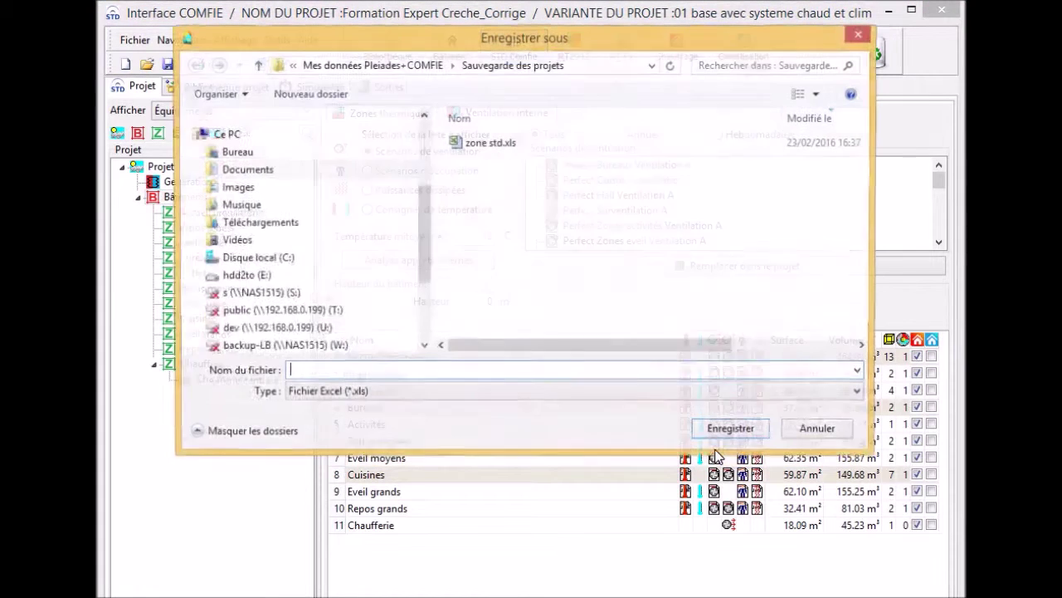
type("EZmett")
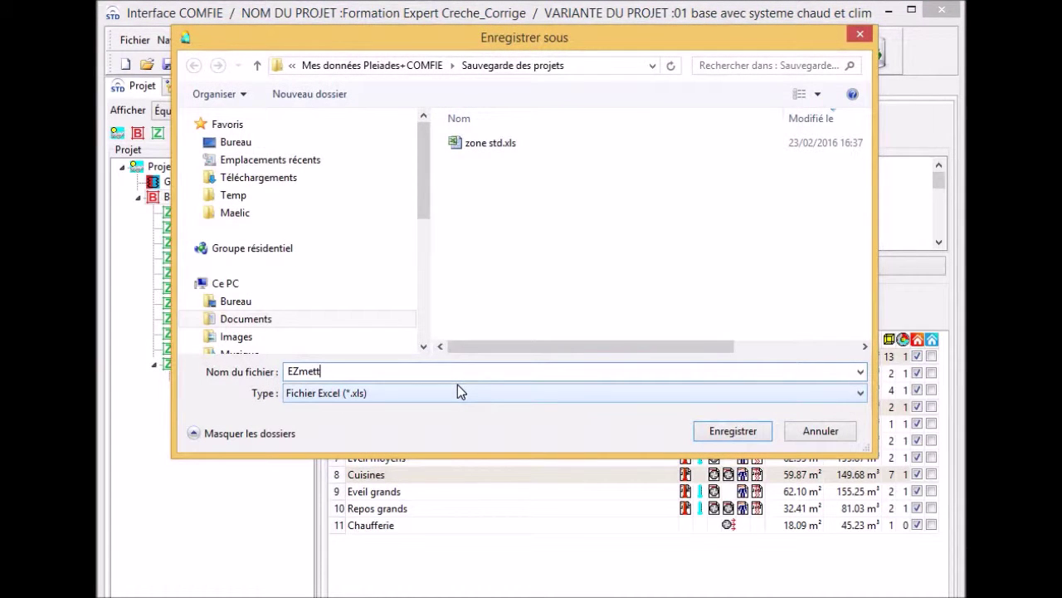
key("BackSpace")
key("BackSpace")
key("BackSpace")
key("BackSpace")
key("BackSpace")
type("metteur STD")
key("Return")
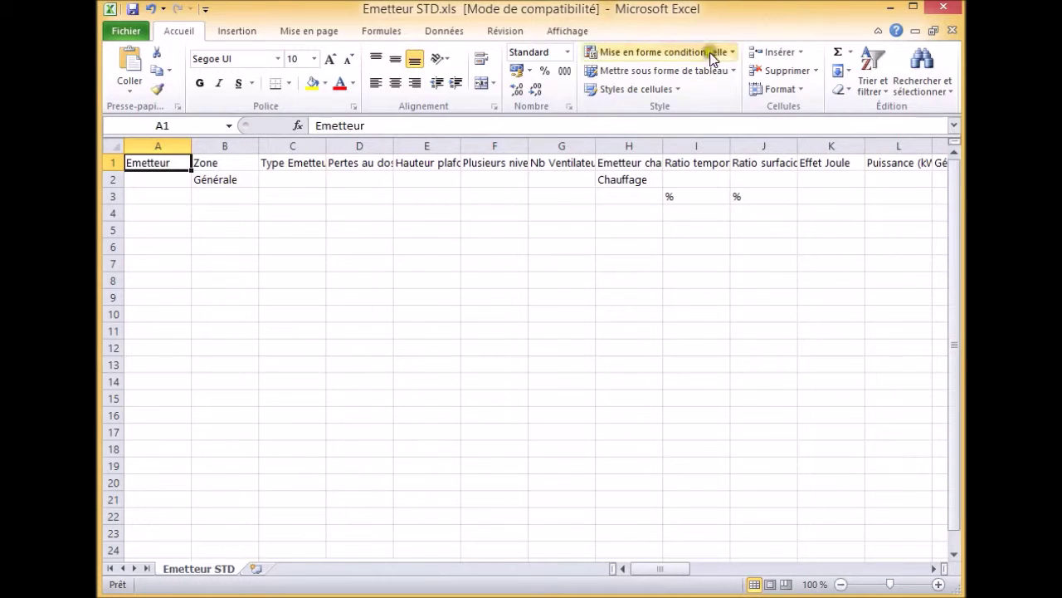
- Copy the zone names from Accueil circulations to Repos grands in zone std.xls into Emetteur STD.xls from B4, and widen that column
left_click(889, 7)
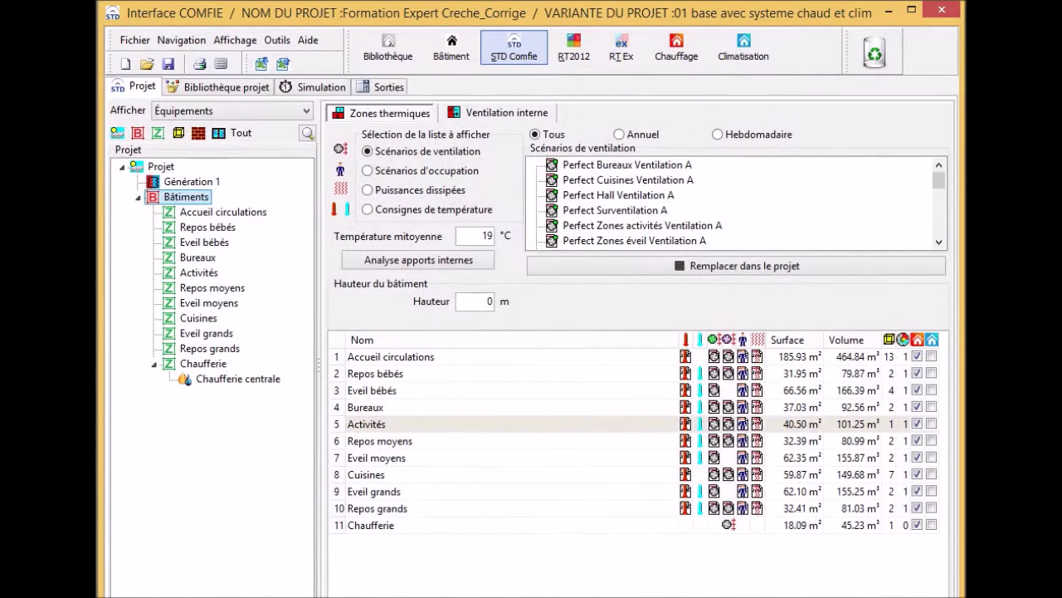
key("alt+Tab")
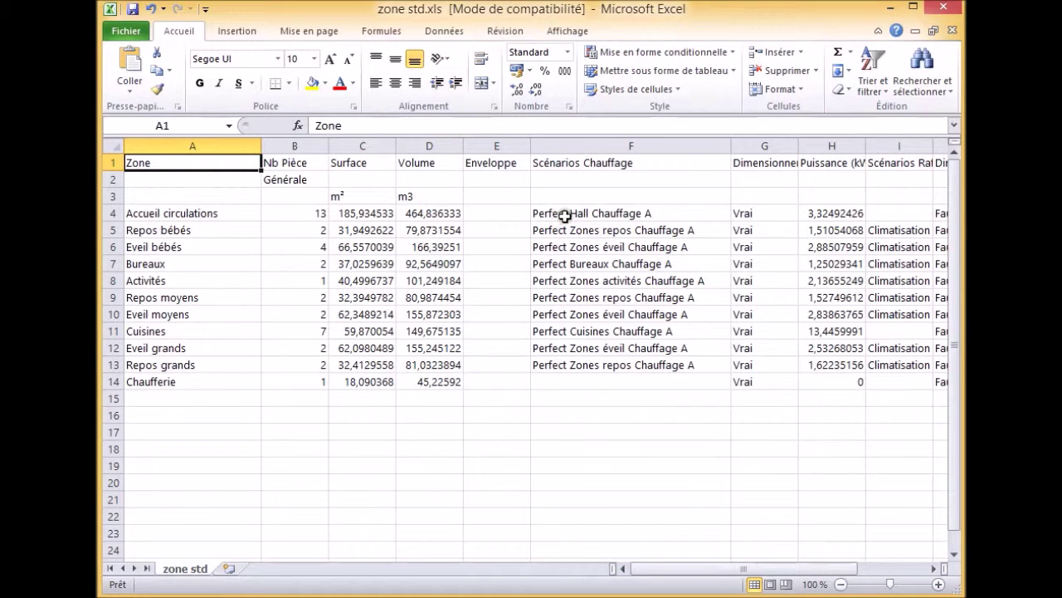
left_click_drag(224, 365, 240, 213)
key("ctrl+c")
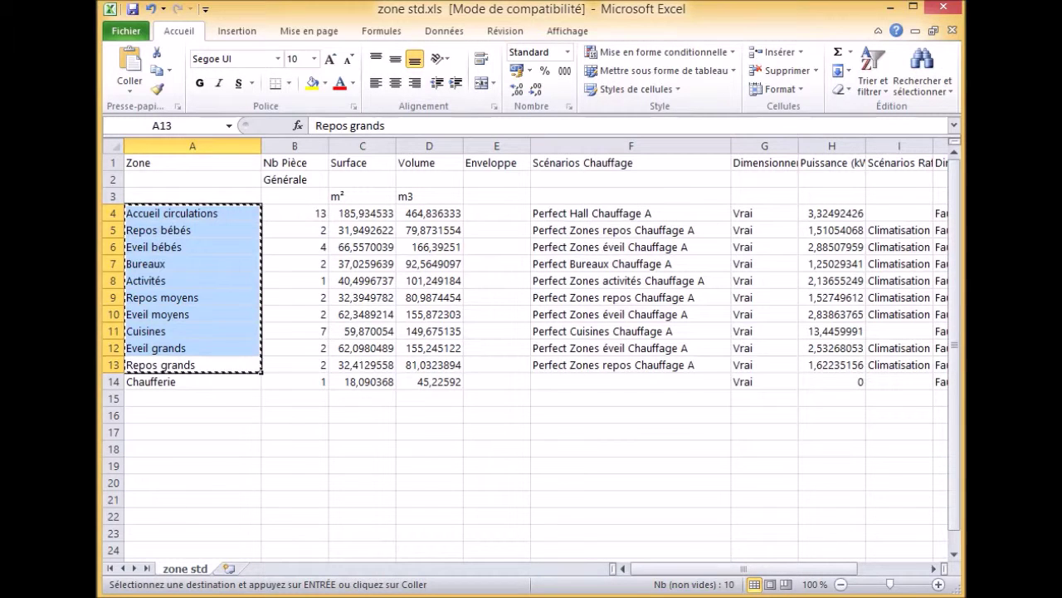
left_click(274, 596)
left_click(275, 593)
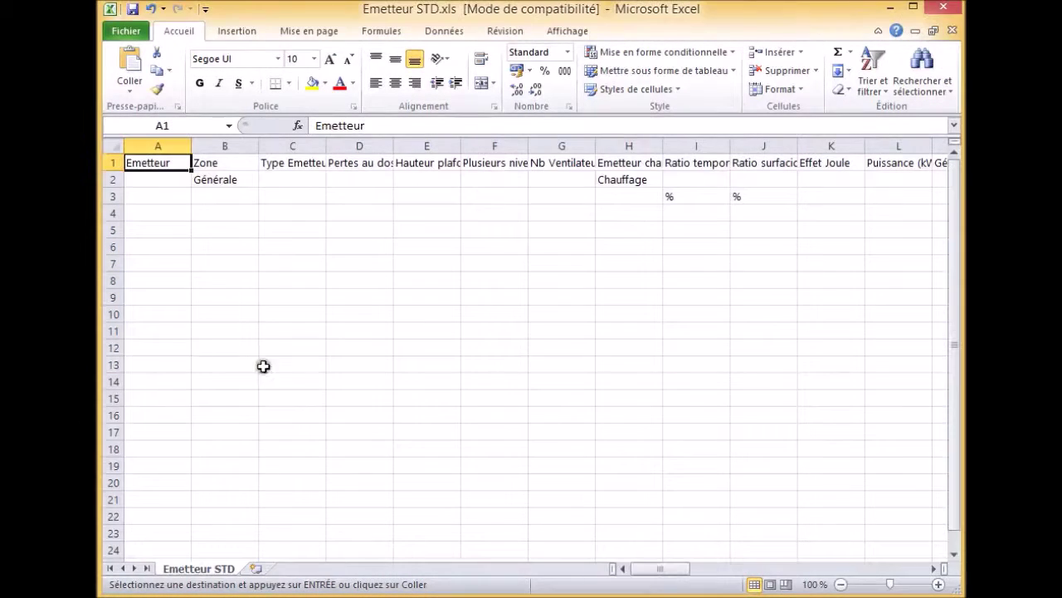
left_click(246, 209)
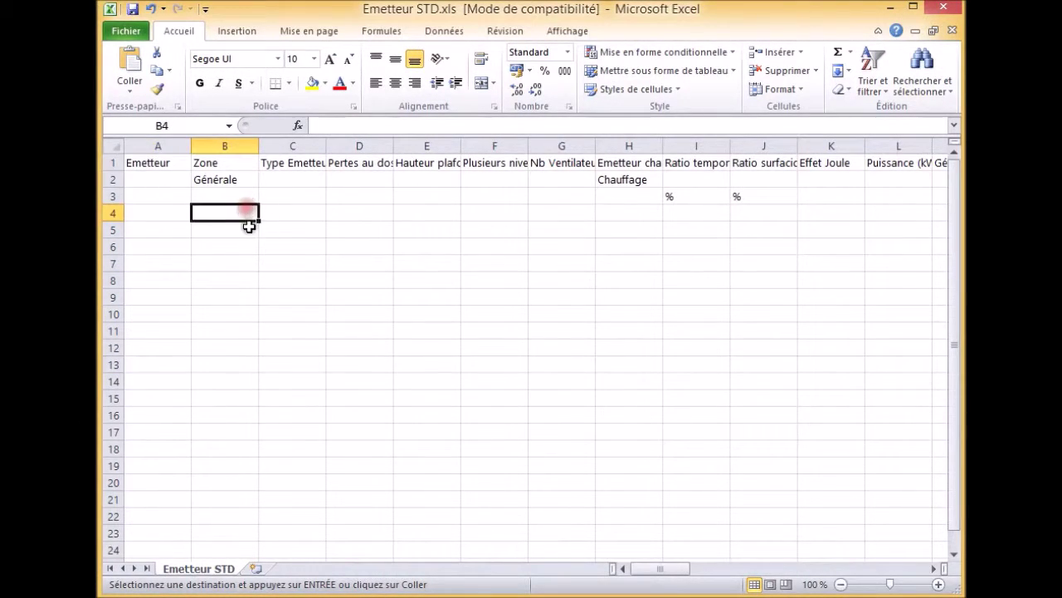
key("ctrl+v")
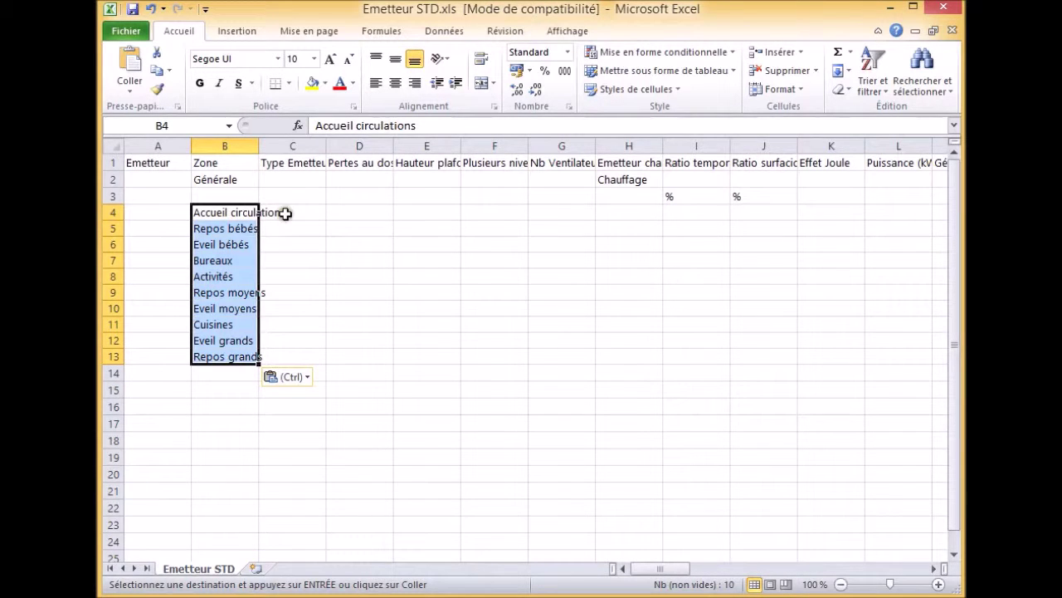
left_click_drag(264, 145, 312, 145)
- Enter "Emetteur 1" in A4 and fill the numbered series down to A13, one emitter per zone
left_click(147, 208)
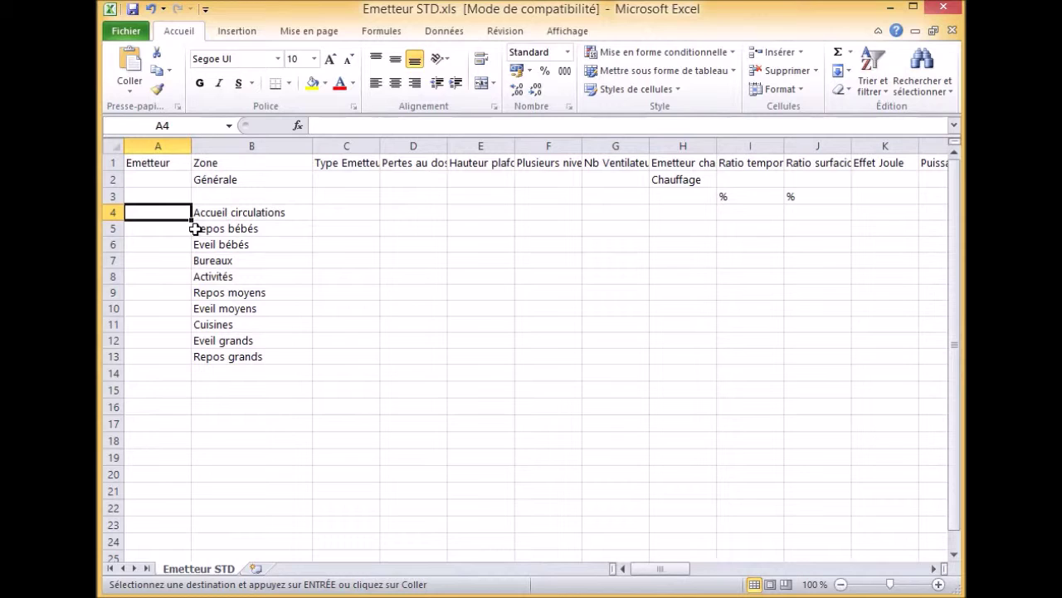
type("Emetteur 1")
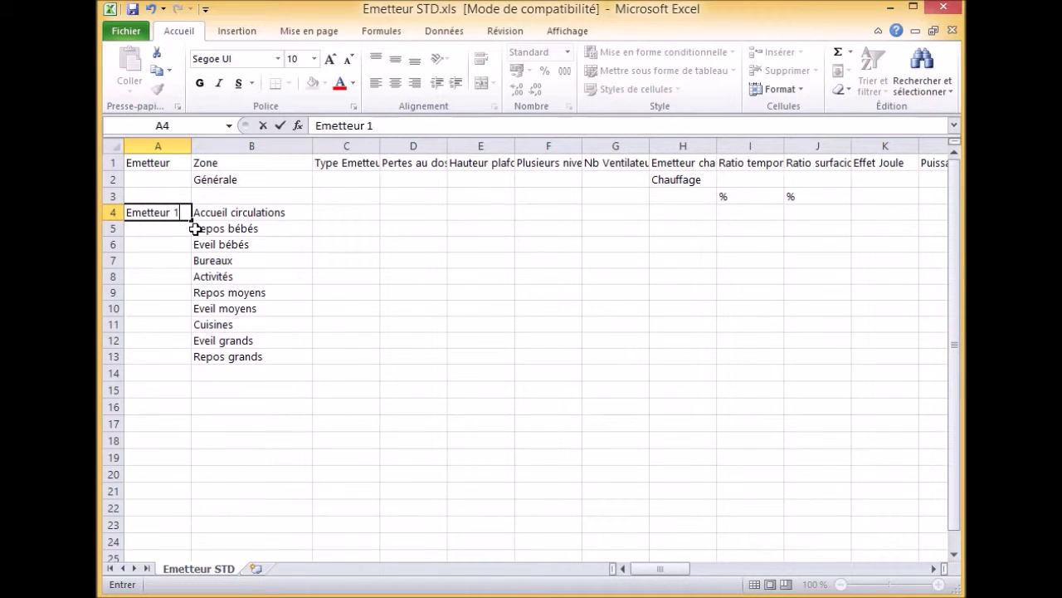
left_click(194, 229)
left_click(171, 213)
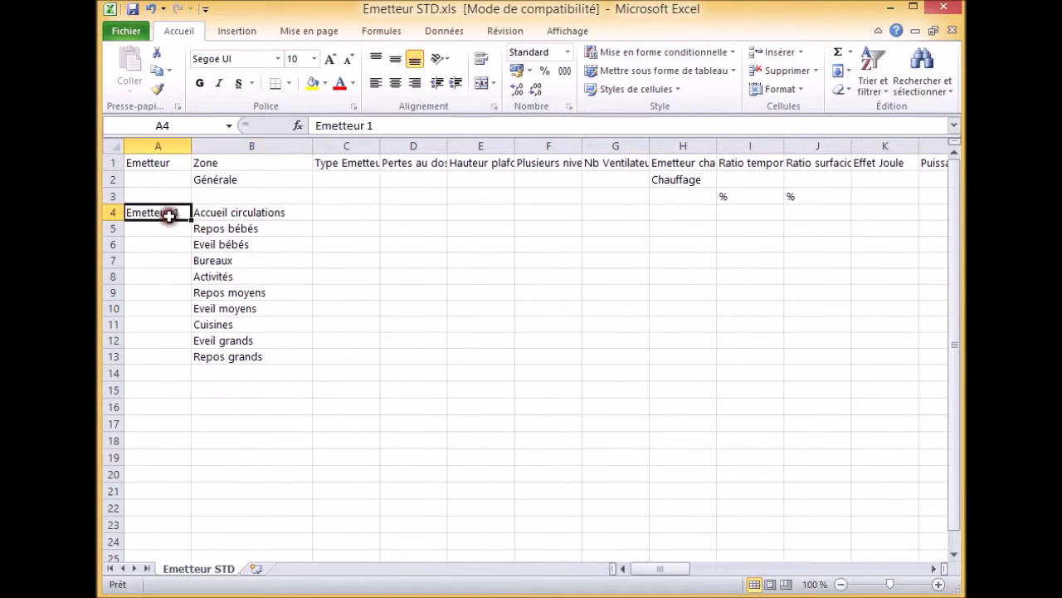
left_click_drag(191, 222, 205, 359)
- Widen the Type Emetteur column to fit its heading and select its first data cell, C4
left_click(344, 225)
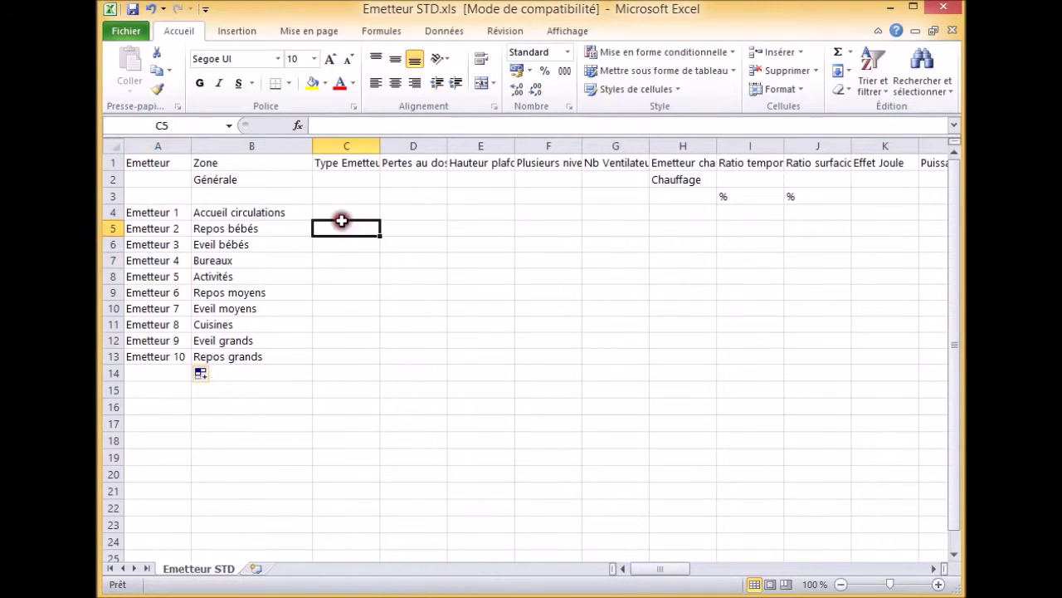
left_click_drag(380, 146, 426, 147)
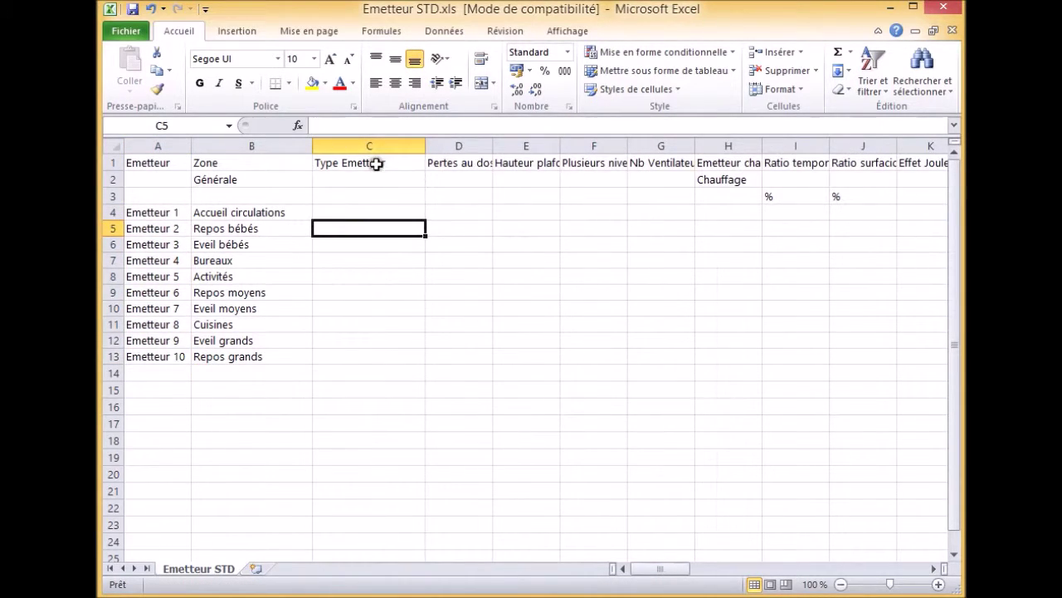
left_click(361, 210)
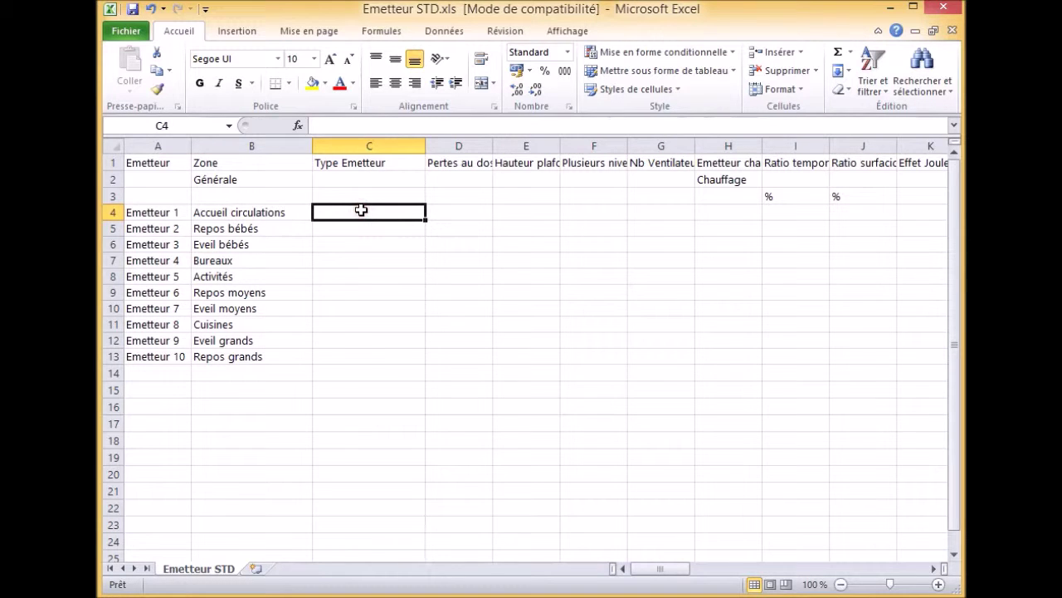
- Copy the emitter name "Radiateur à eau chaude avec robinet thermo" from the Bibliothèque into cell C4 of Emetteur STD.xls
key("alt+Tab")
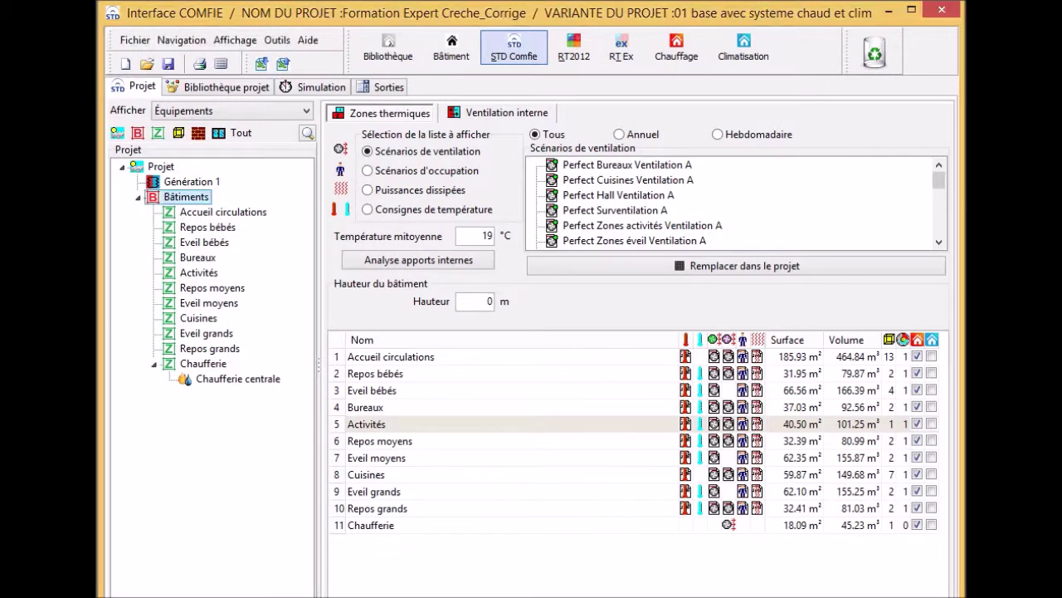
left_click(388, 45)
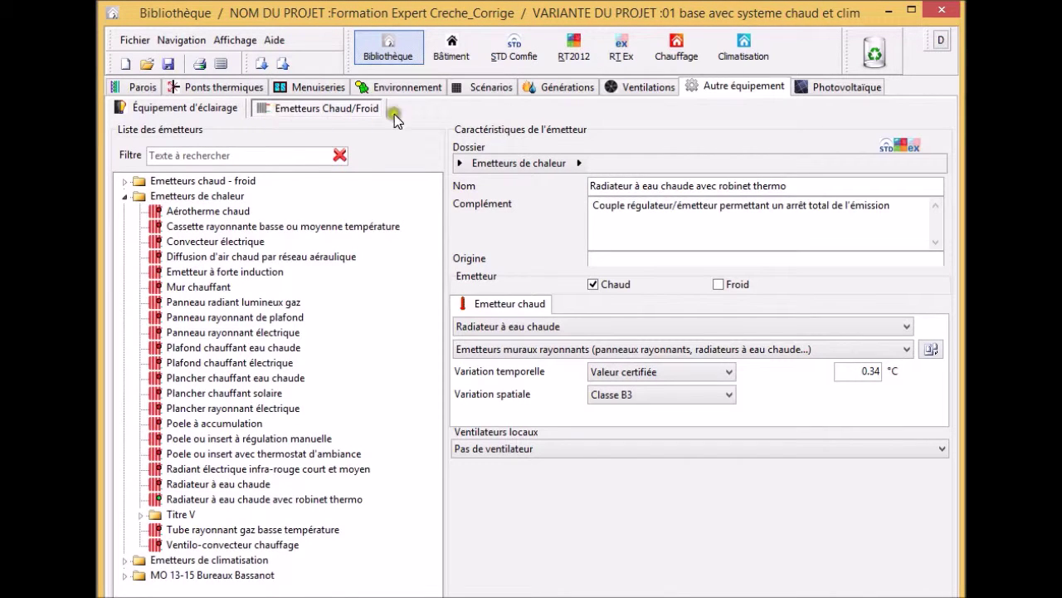
left_click(220, 501)
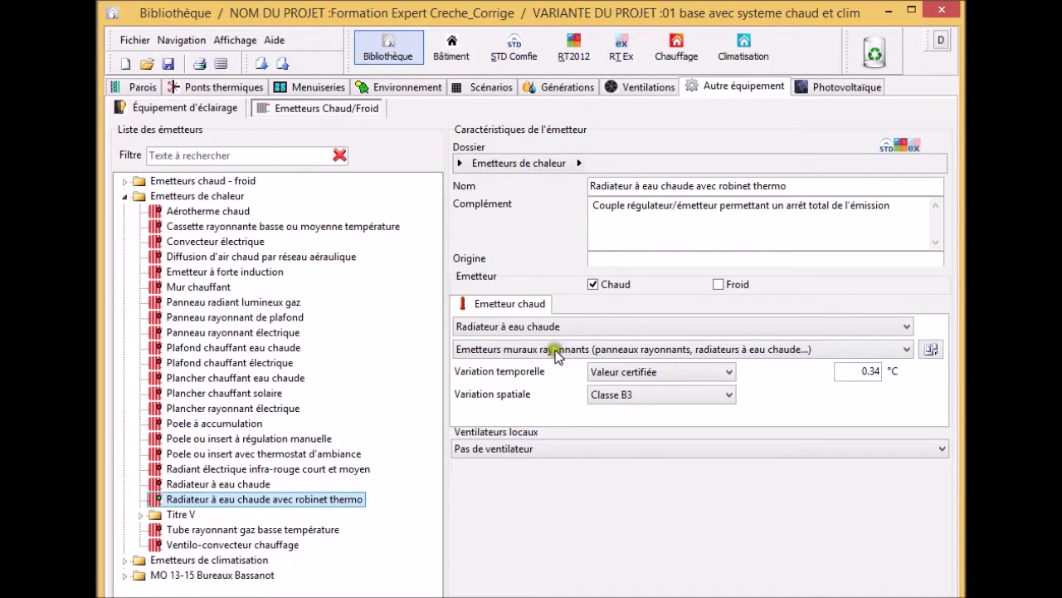
left_click_drag(789, 185, 588, 184)
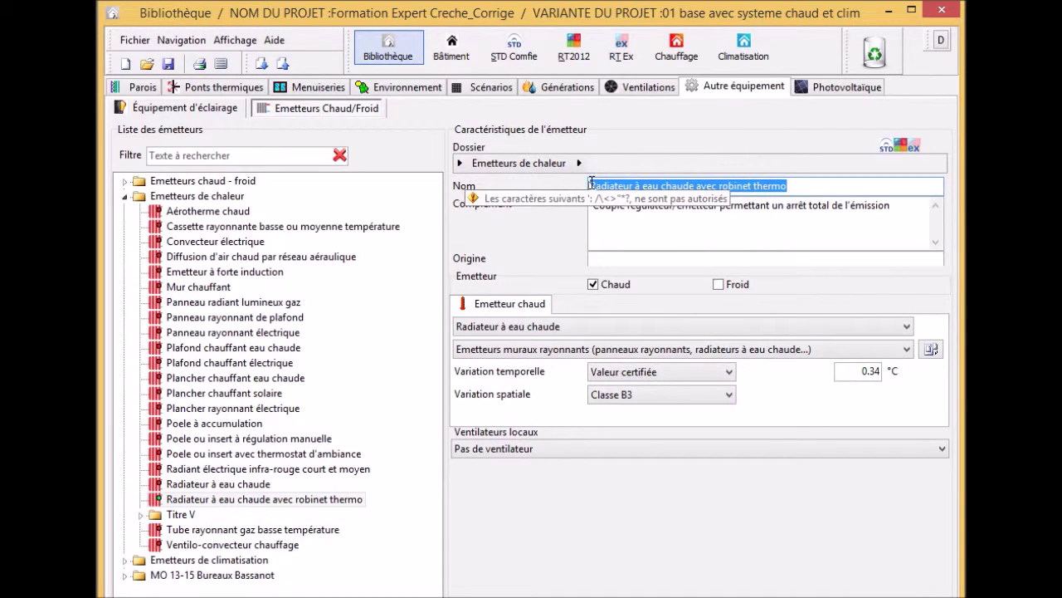
left_click(415, 483)
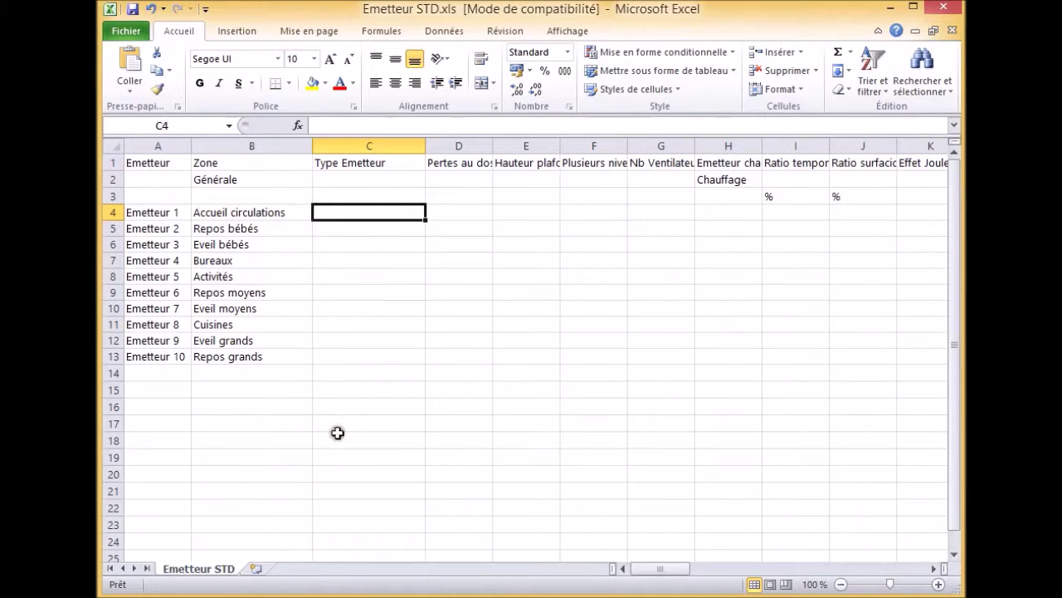
left_click(294, 215)
left_click(351, 209)
key("ctrl+v")
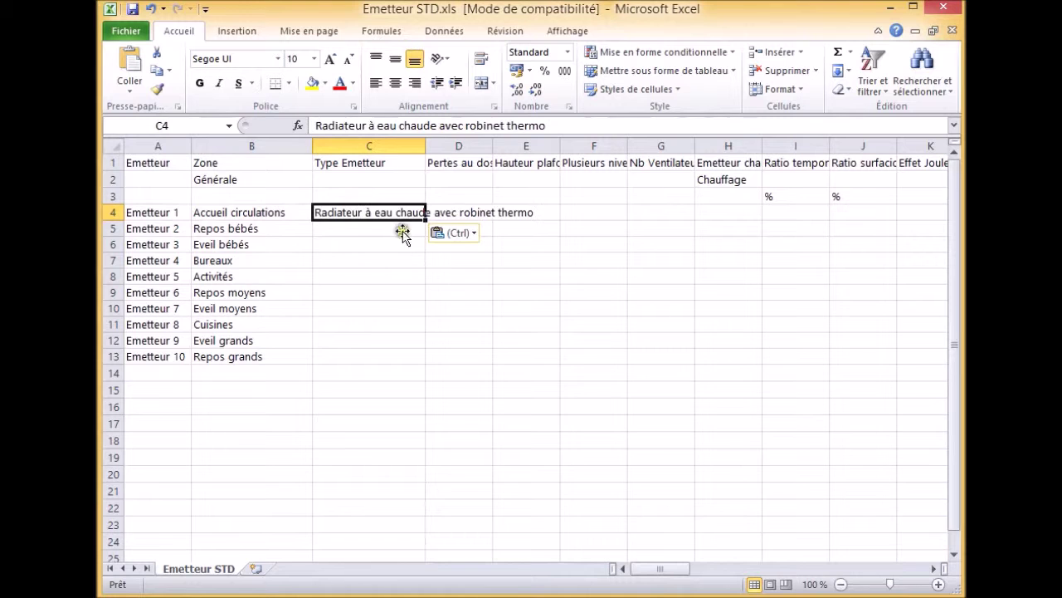
- Widen the Type Emetteur column to fit the emitter name and fill that name down to C13
left_click_drag(435, 138, 545, 140)
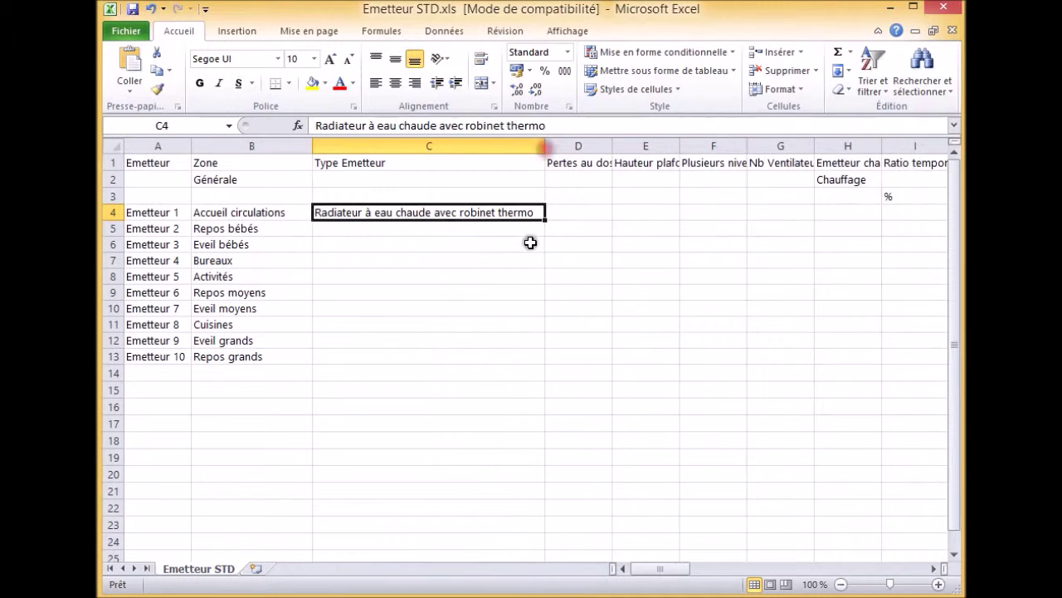
left_click_drag(549, 223, 553, 360)
left_click(579, 214)
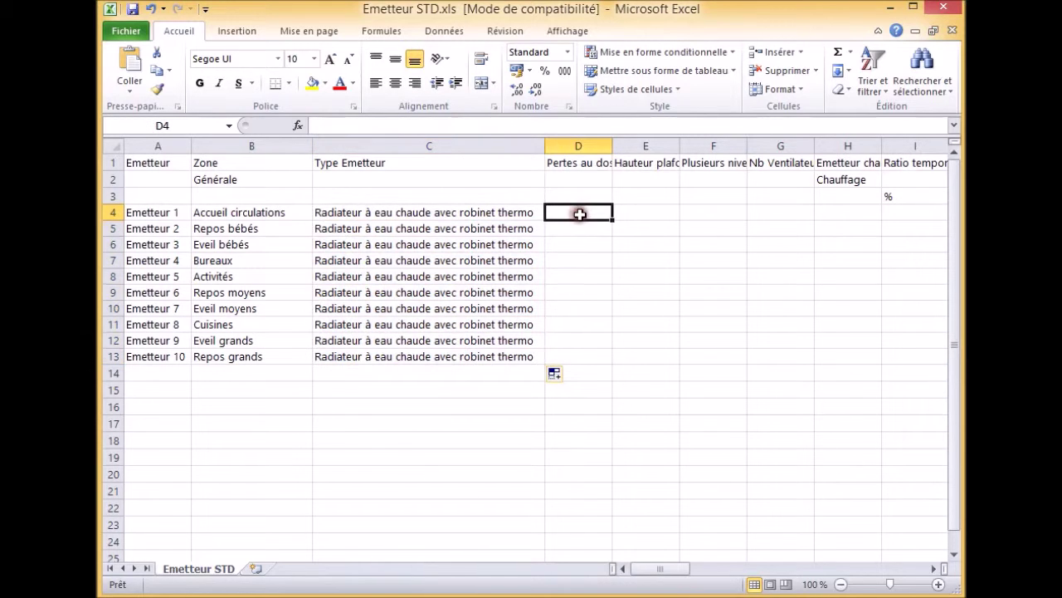
- Delete the four unused columns D to G between Type Emetteur and Emetteur chaud
left_click_drag(578, 146, 785, 146)
right_click(786, 146)
left_click(830, 277)
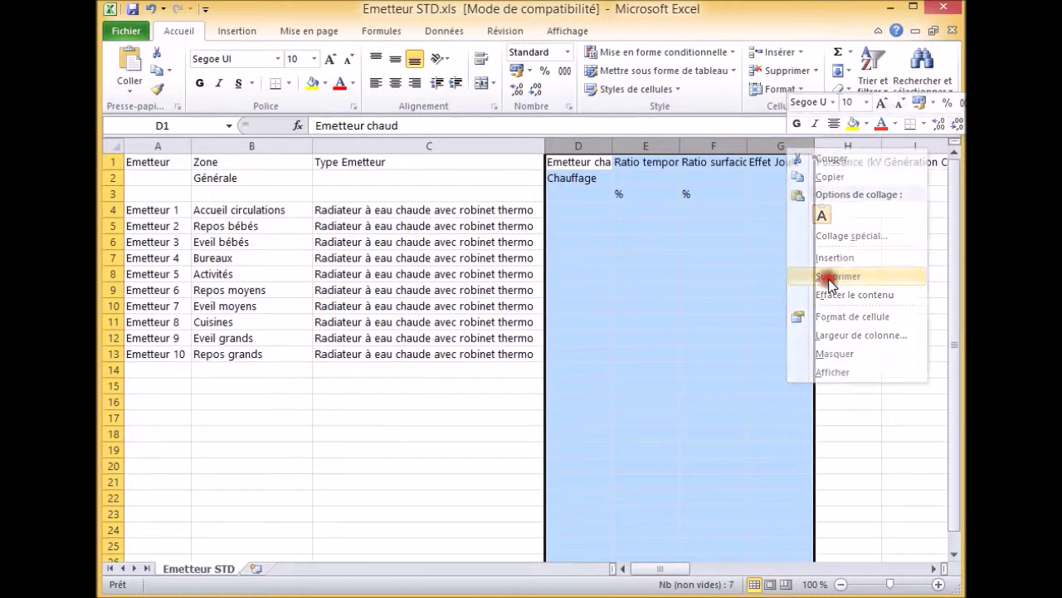
left_click(646, 227)
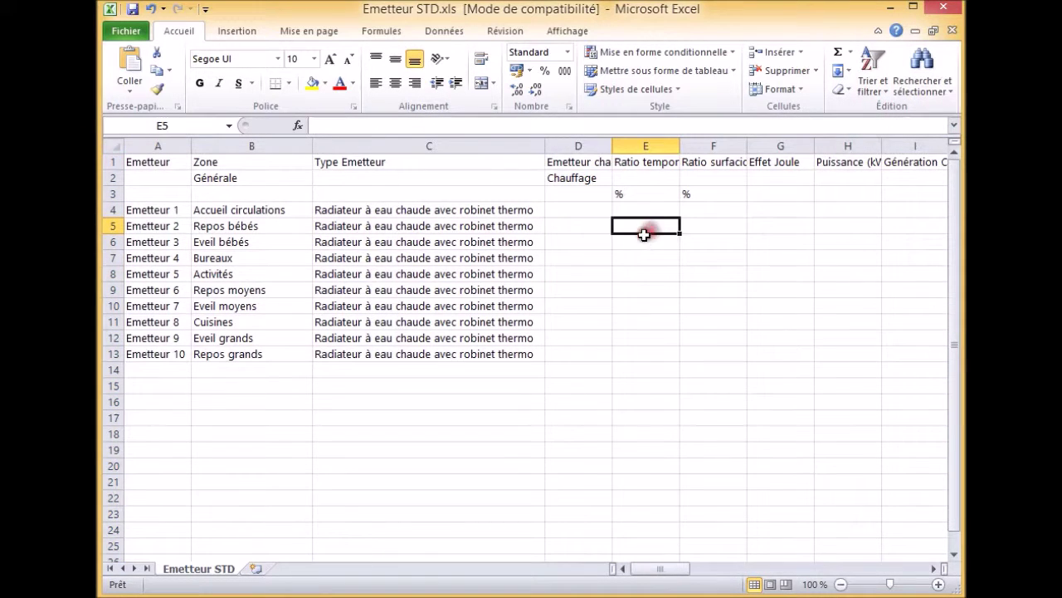
- Delete the Emetteur chaud column located between Type Emetteur and the temporal ratio column
left_click(586, 141)
right_click(588, 142)
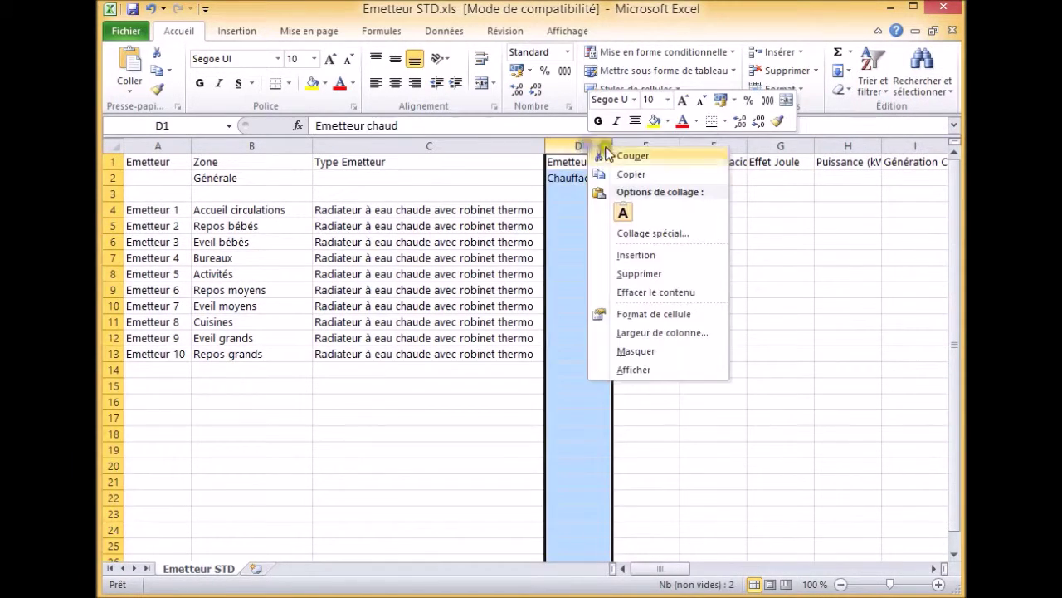
left_click(644, 271)
- Enter 100 in D4 and E4 for the temporal and surface ratios and fill both values down to row 13
left_click(568, 212)
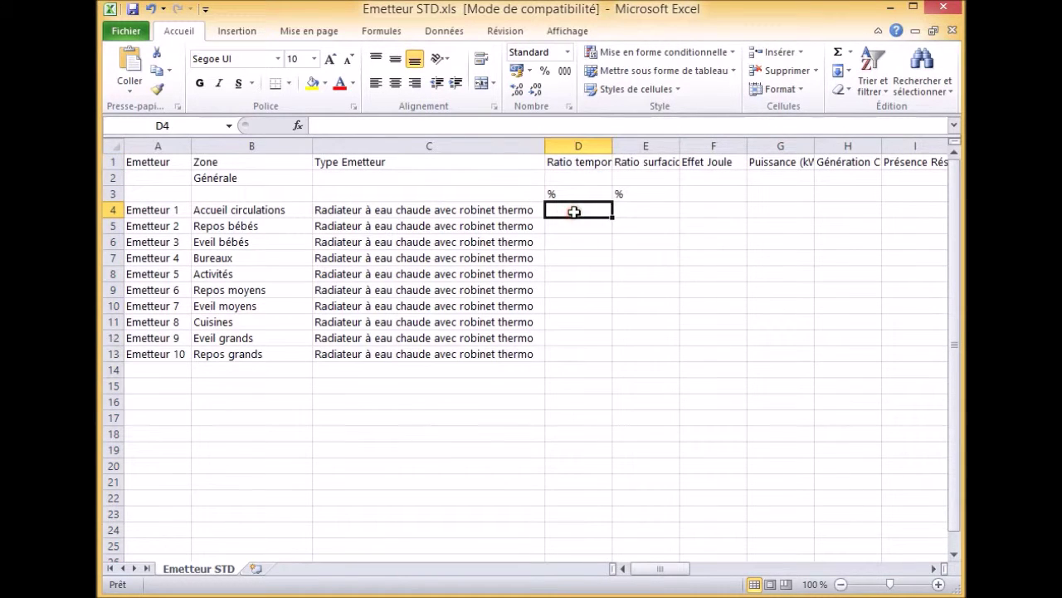
type("100")
left_click(645, 209)
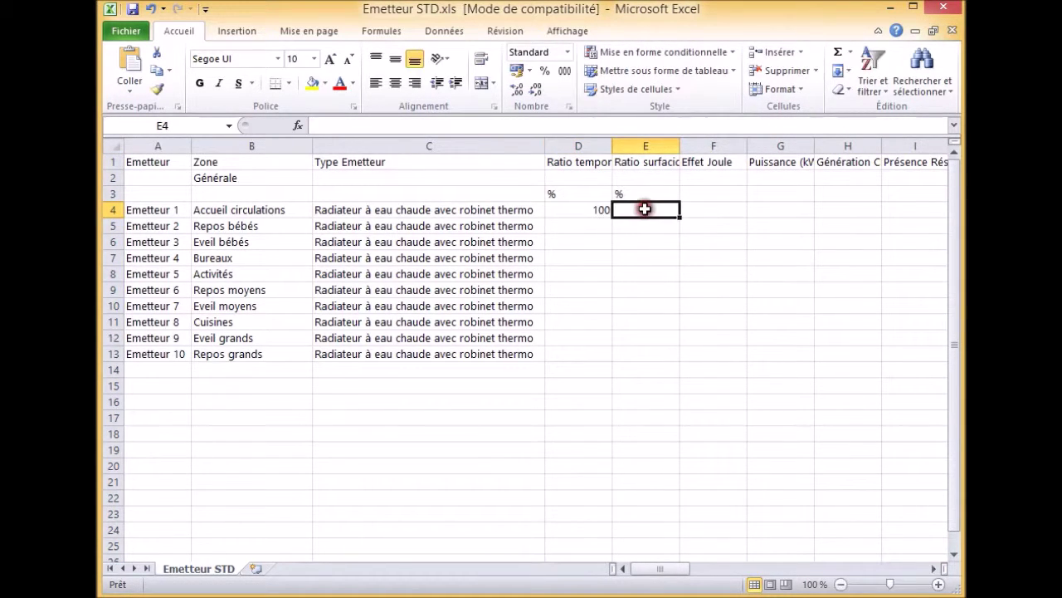
type("100")
left_click(709, 226)
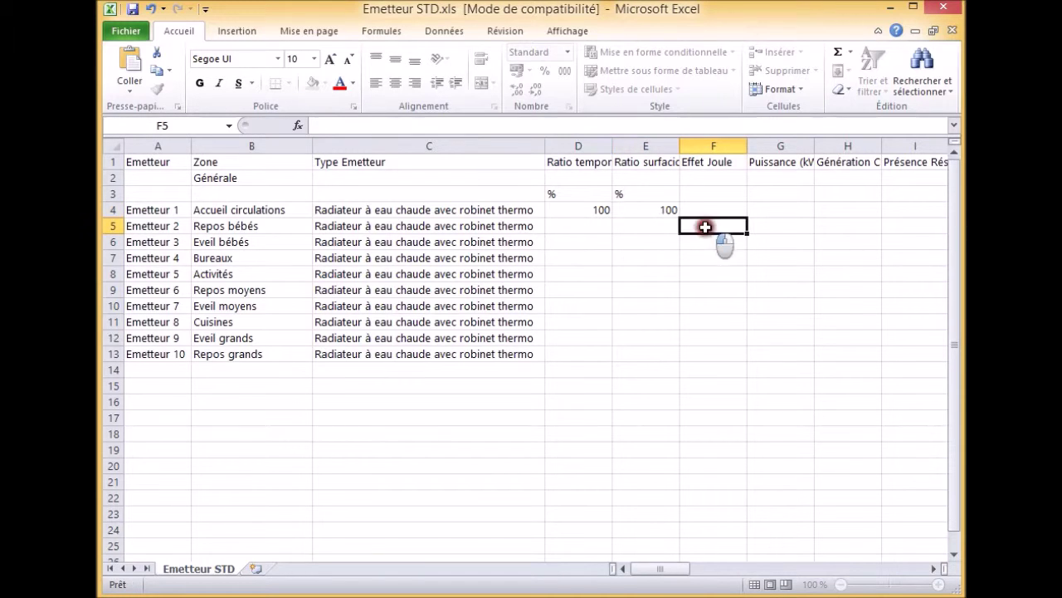
left_click_drag(587, 209, 693, 351)
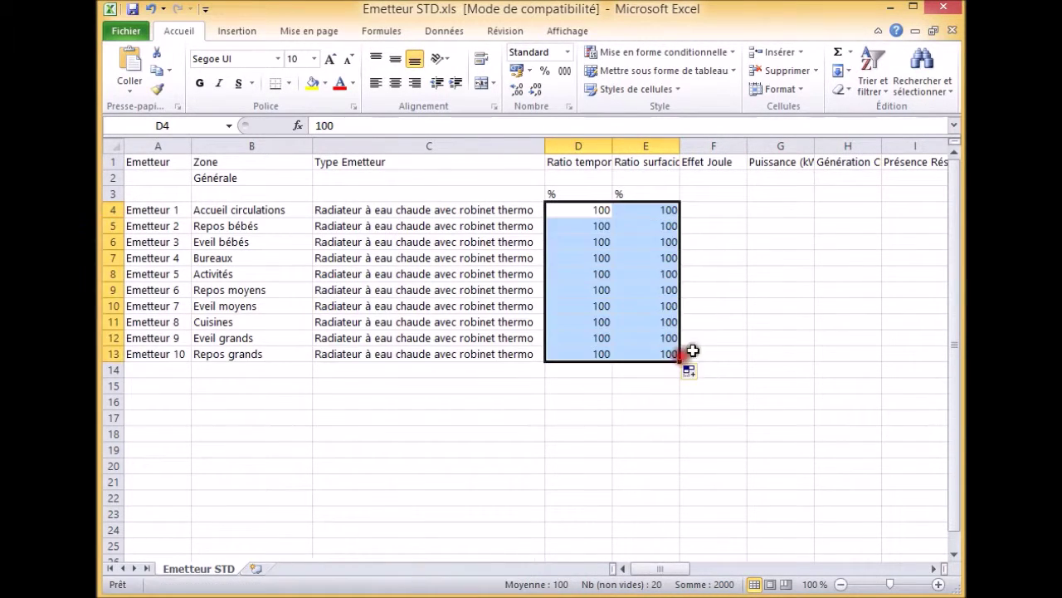
- Enter "faux" in the Effet Joule cell F4 and fill it down to F13
left_click(725, 205)
type("f")
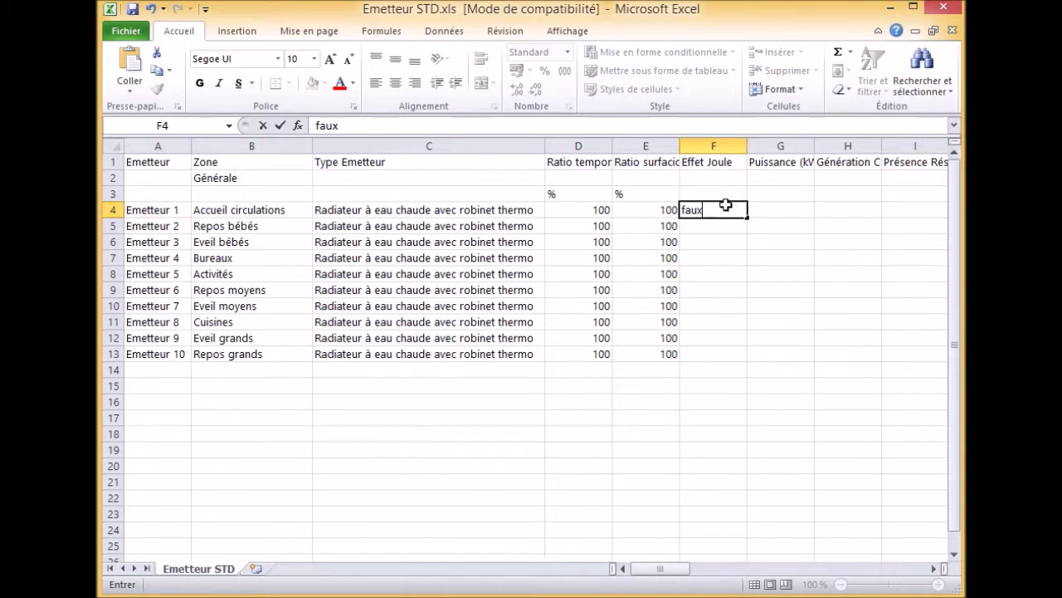
type("aux")
key("Return")
left_click(713, 208)
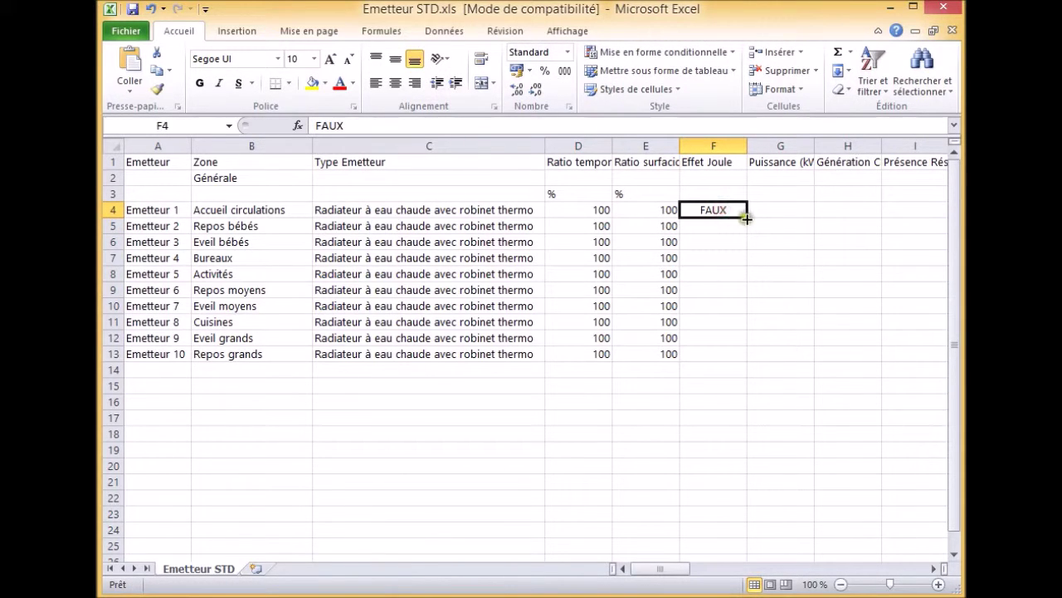
left_click_drag(746, 222, 752, 362)
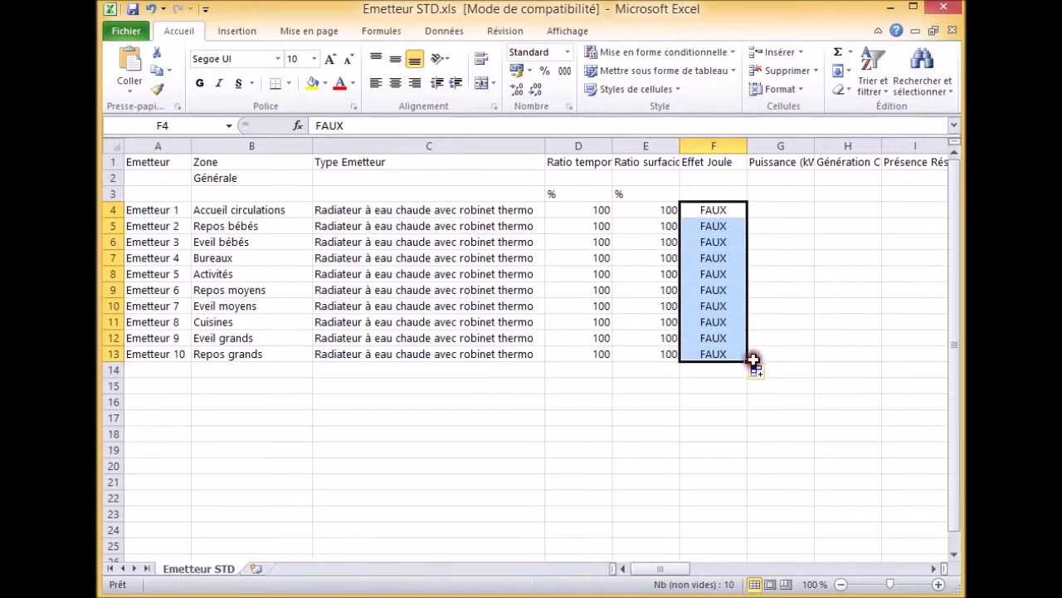
- Delete the Puissance (kW) Effet Joule column and widen the Génération Chauffage column to show its full heading
left_click(788, 146)
left_click(787, 166)
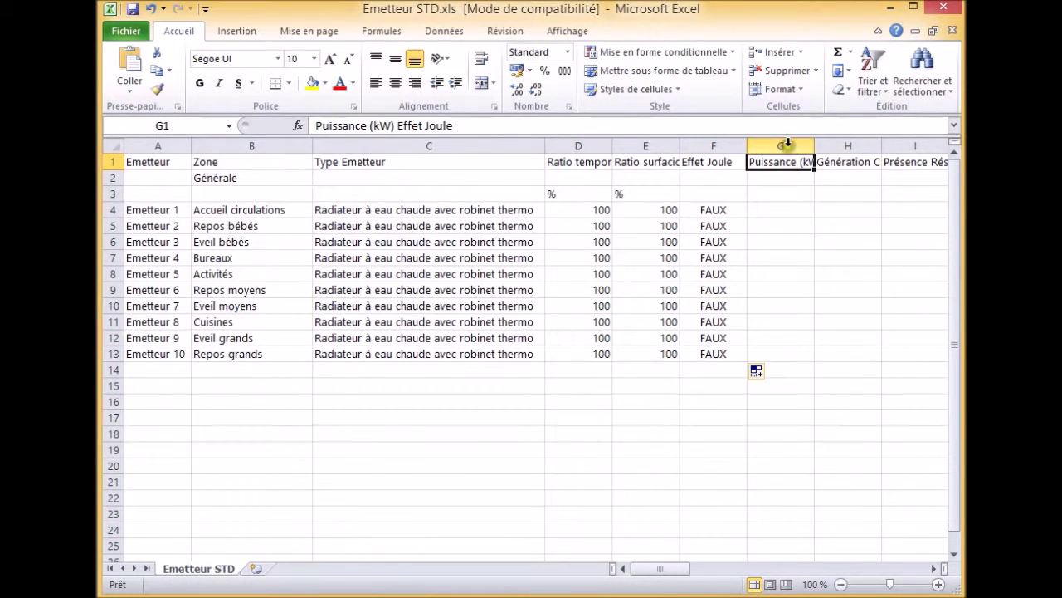
right_click(785, 146)
left_click(843, 274)
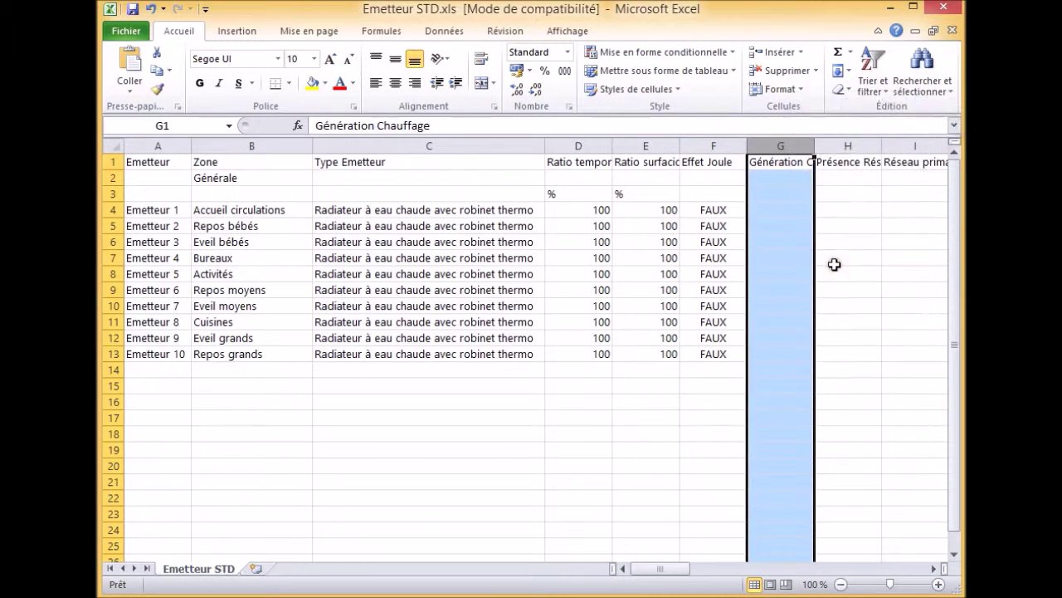
left_click_drag(813, 146, 887, 149)
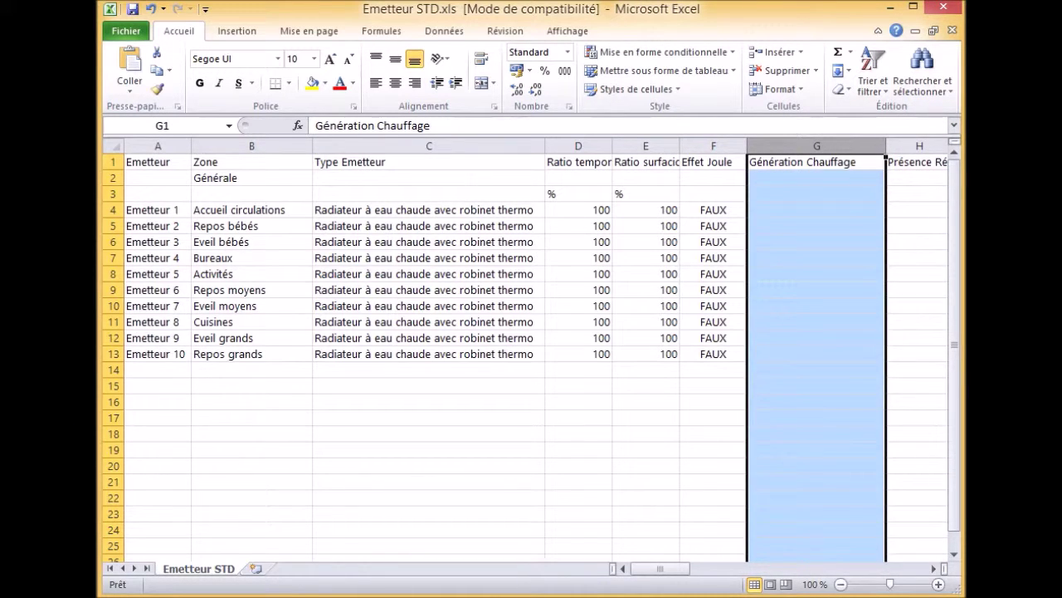
- Switch to Pleiades+COMFIE, open the Chaufferie centrale generation in the STD Comfie project and copy its name
key("alt+Tab")
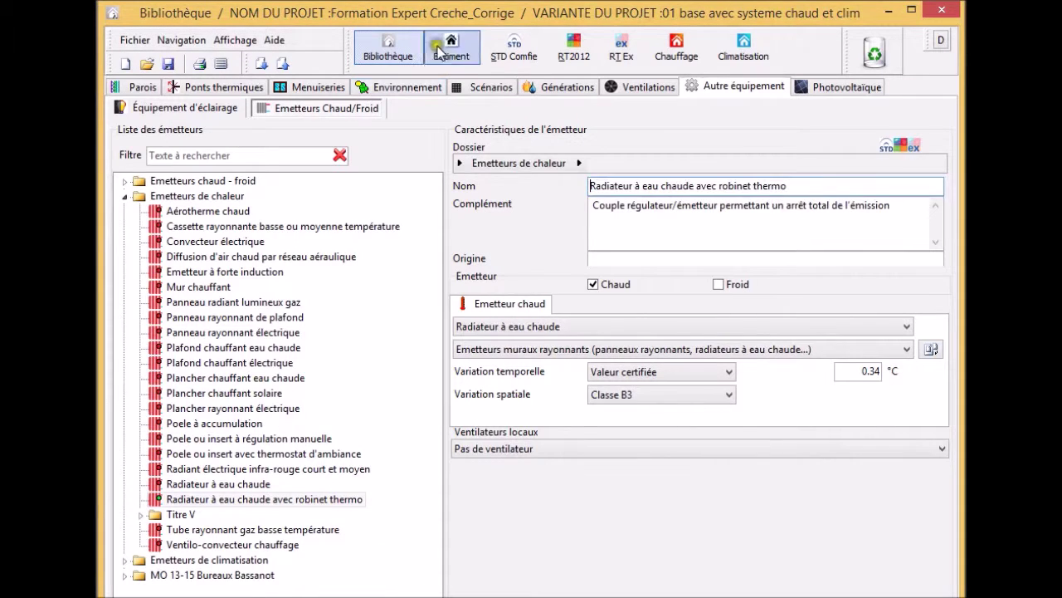
left_click(514, 46)
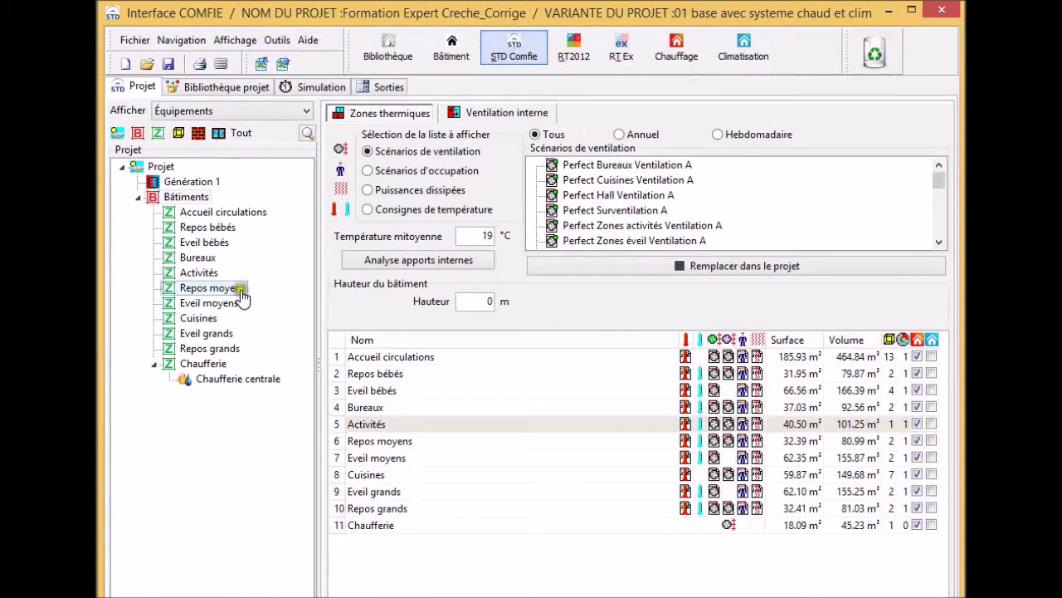
left_click(228, 384)
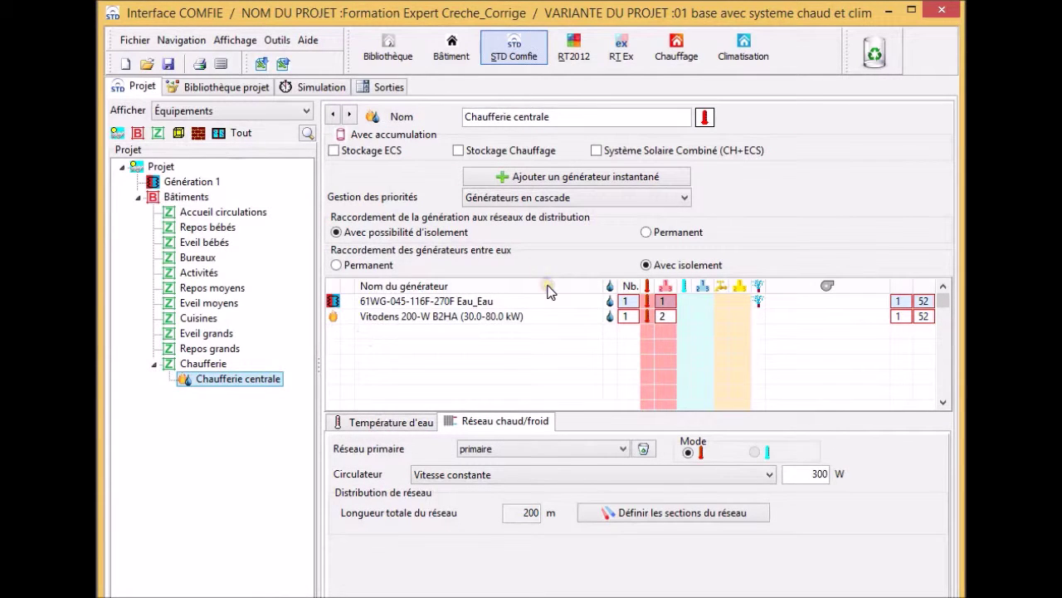
left_click_drag(552, 117, 458, 113)
key("ctrl+c")
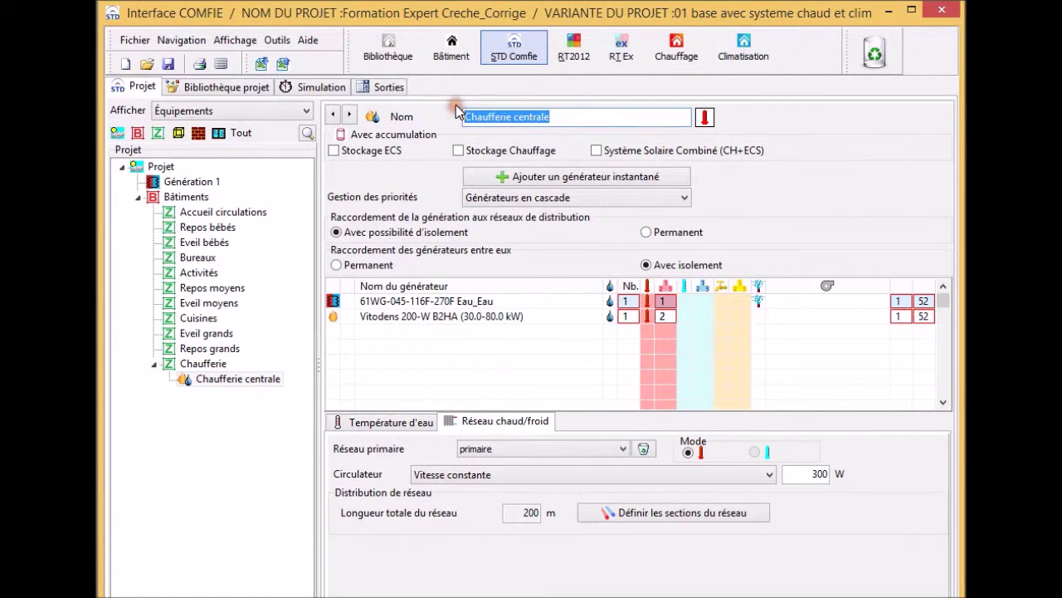
- Return to Emetteur STD.xls in Excel, paste "Chaufferie centrale" into Génération Chauffage cell G4 and fill it down to G13
left_click(447, 596)
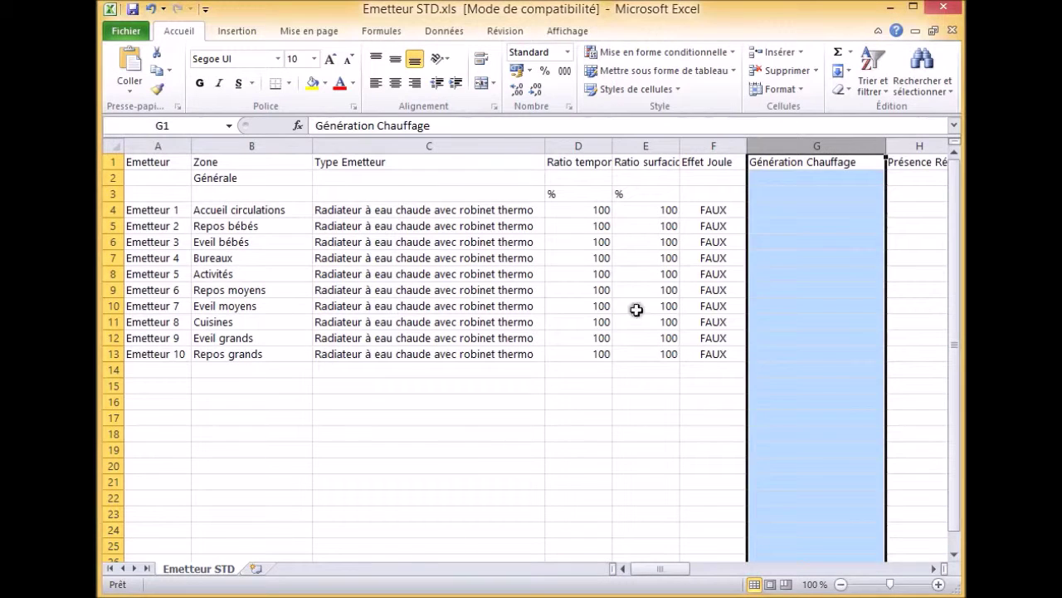
left_click(803, 210)
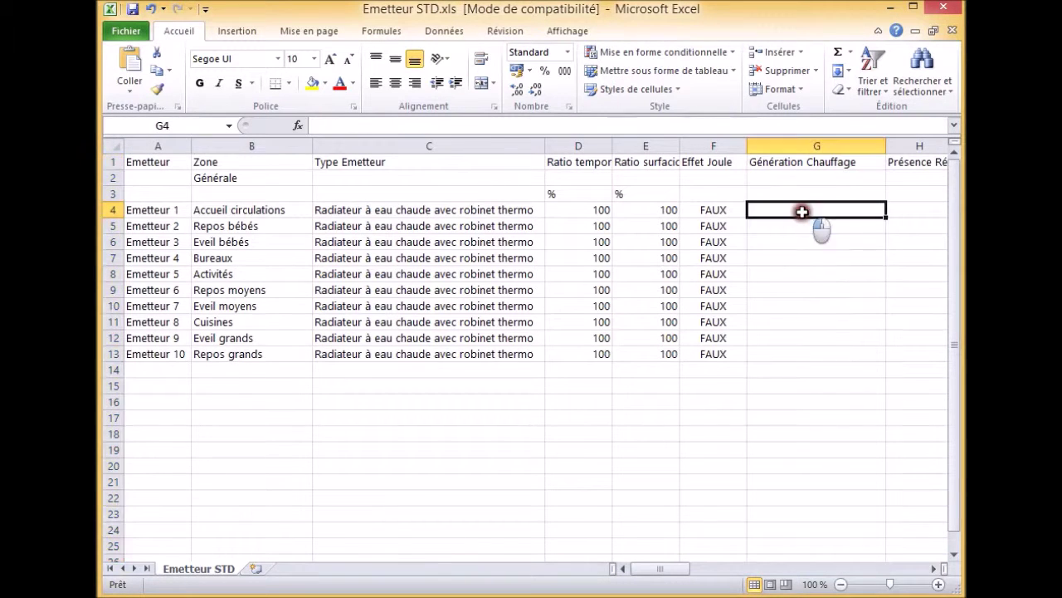
key("ctrl+v")
left_click_drag(885, 216, 888, 363)
left_click(850, 338)
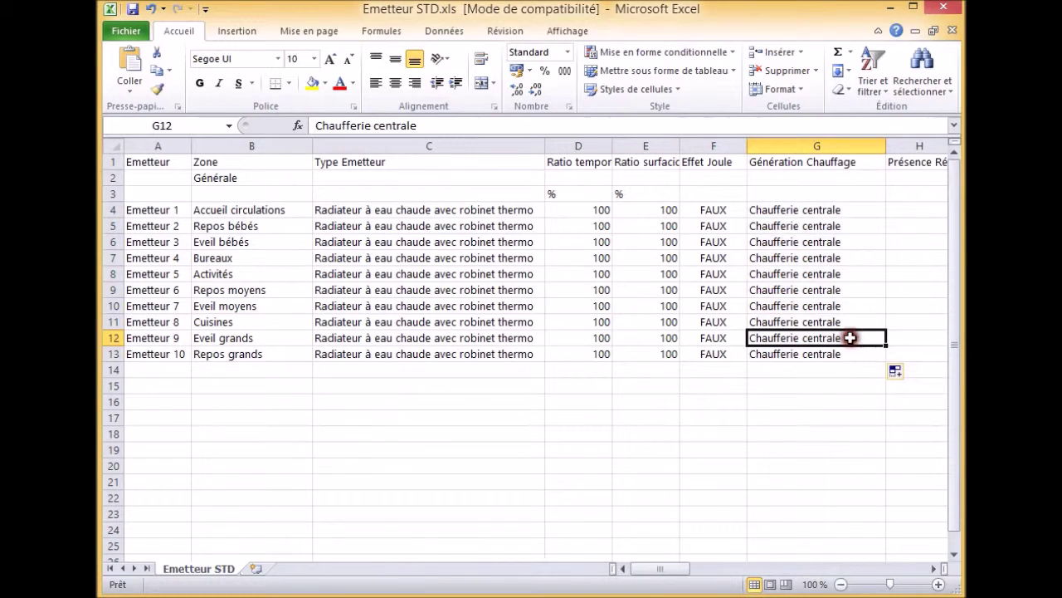
- Copy FAUX from the Effet Joule column into H4 to H13 under Présence Réseau primaire chaud
left_click_drag(674, 568, 690, 571)
left_click(452, 161)
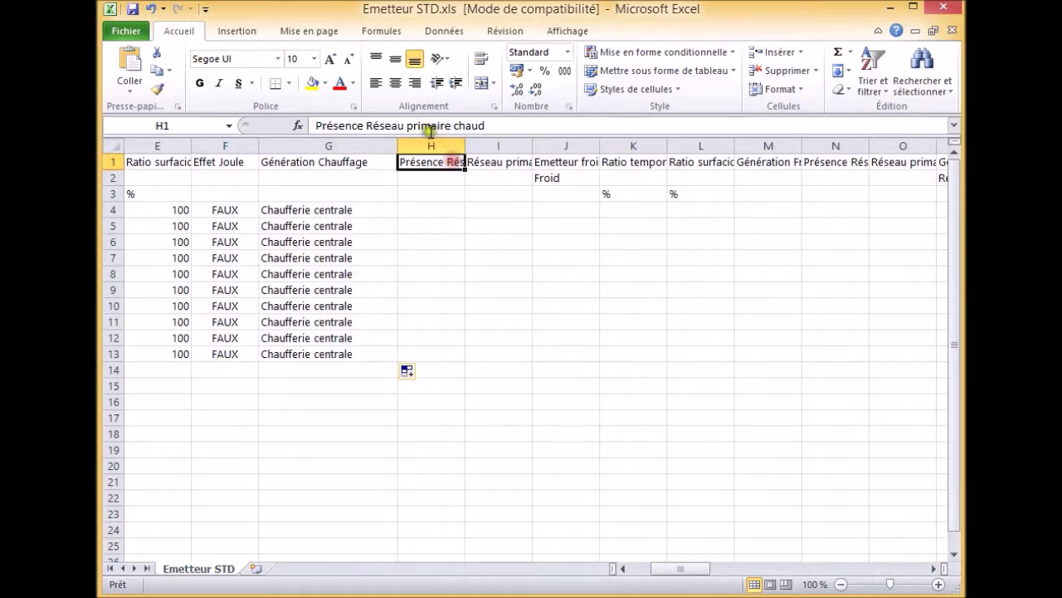
left_click(214, 209)
key("ctrl+c")
left_click_drag(415, 209, 430, 355)
key("ctrl+v")
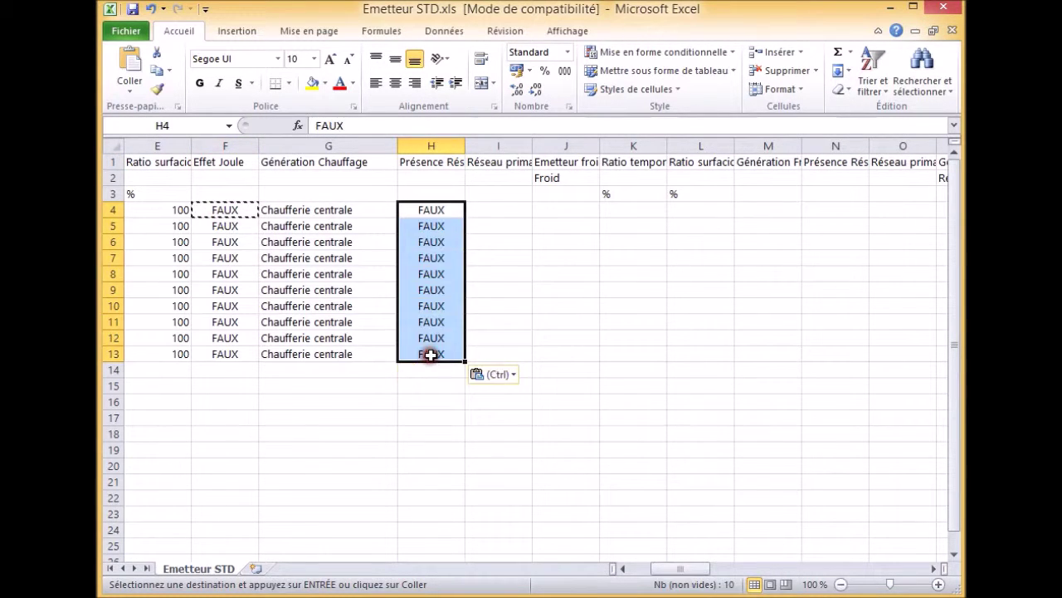
- Delete the Réseau primaire chaud column, column I
left_click(506, 157)
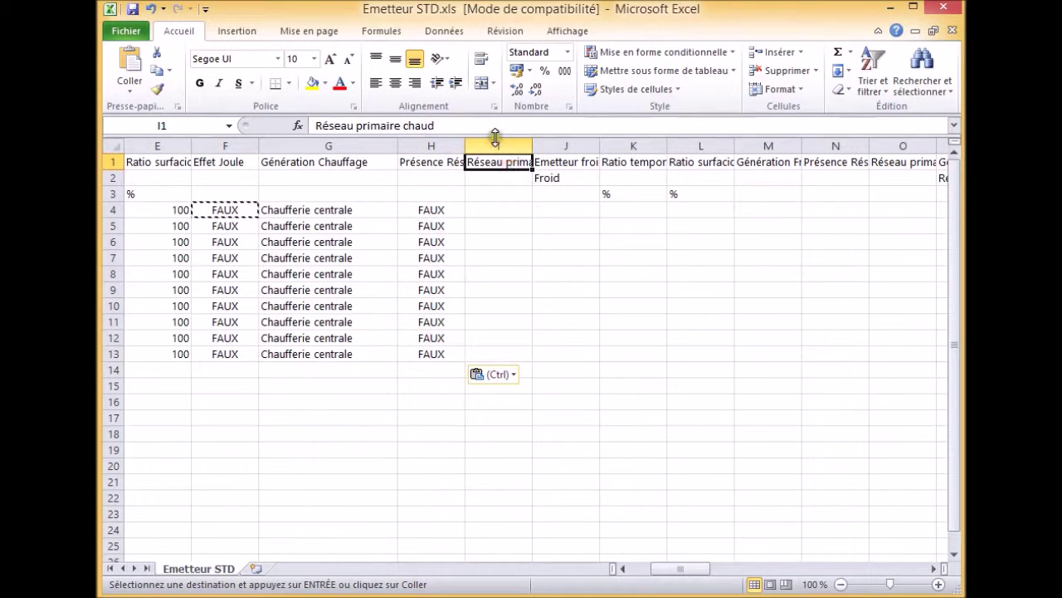
right_click(500, 147)
left_click(581, 277)
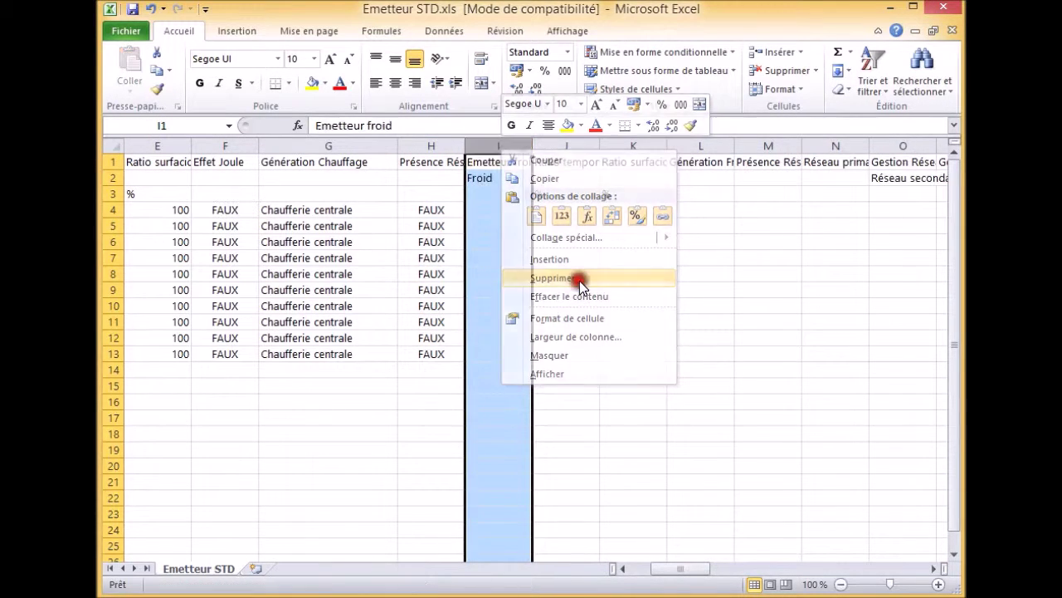
- Delete the six cooling columns I to N, starting with Emetteur froid and ending before Réseau secondaire chaud
left_click(507, 239)
left_click_drag(499, 146, 856, 148)
right_click(856, 148)
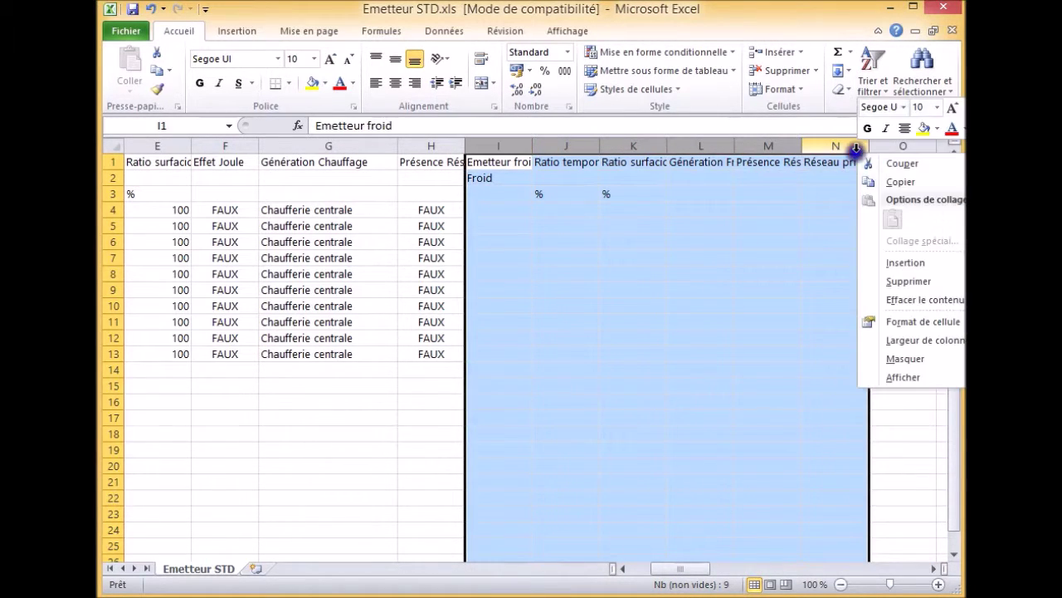
left_click(913, 282)
left_click(692, 277)
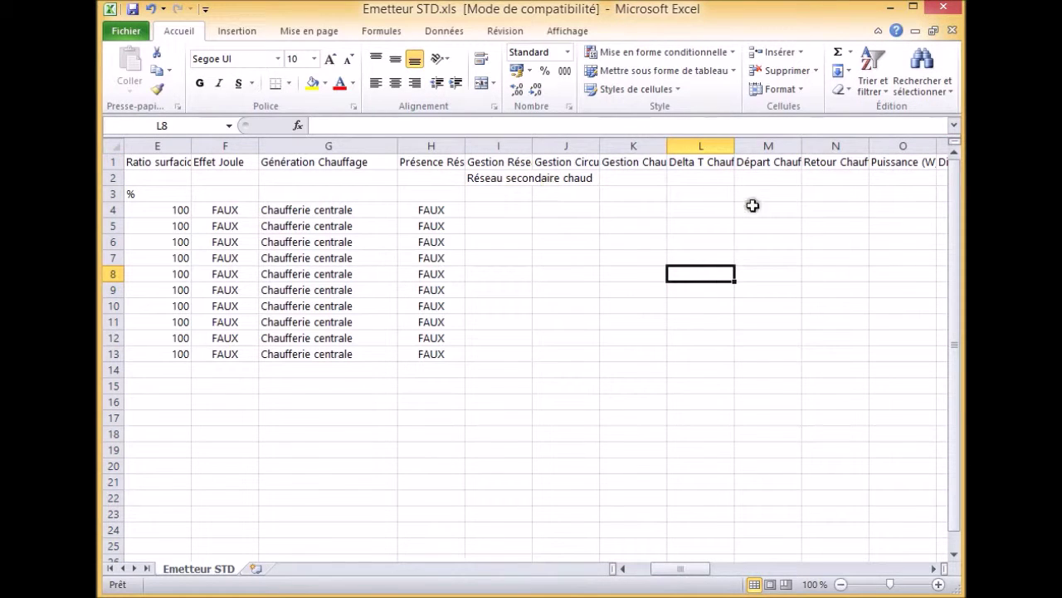
- Save the workbook as Emetteur STD.txt in Texte Unicode format in the Sauvegarde des projets folder
mouse_move(671, 569)
left_mouse_down()
mouse_move(834, 569)
mouse_move(656, 564)
left_mouse_up()
left_click_drag(672, 561, 619, 559)
left_click(127, 32)
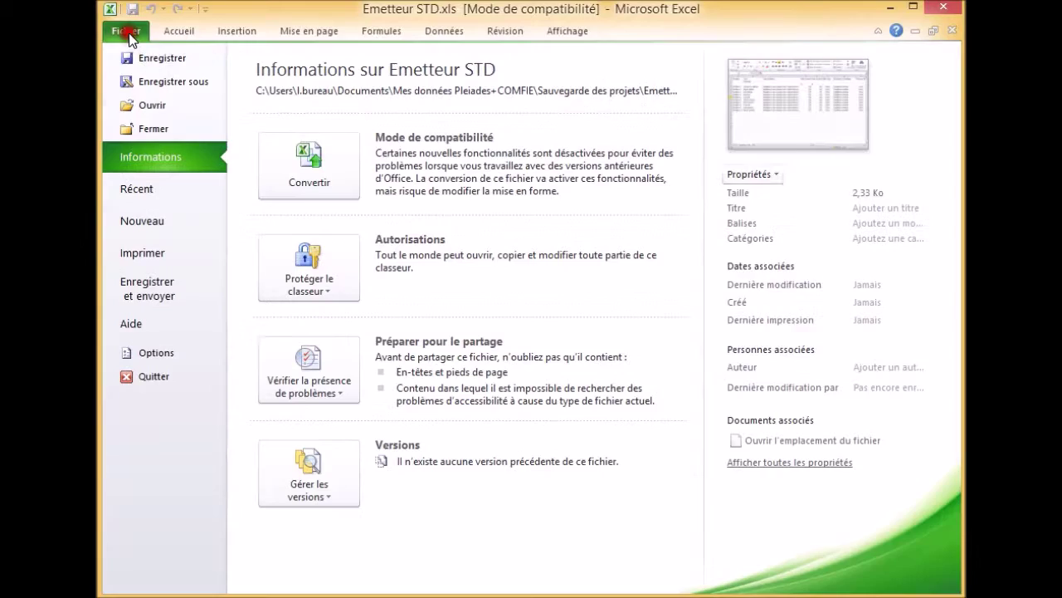
left_click(148, 83)
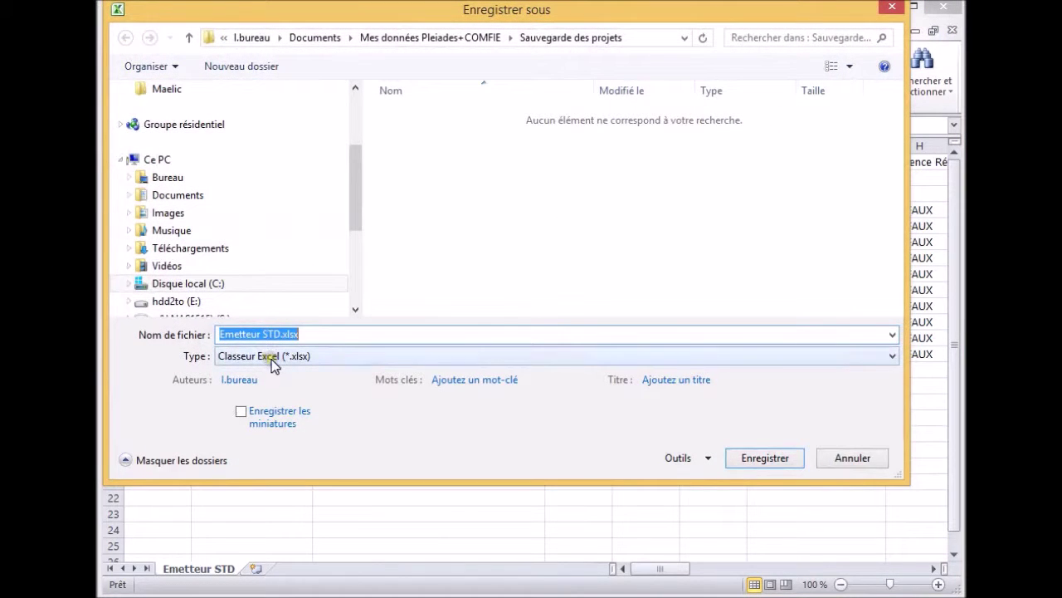
left_click(271, 357)
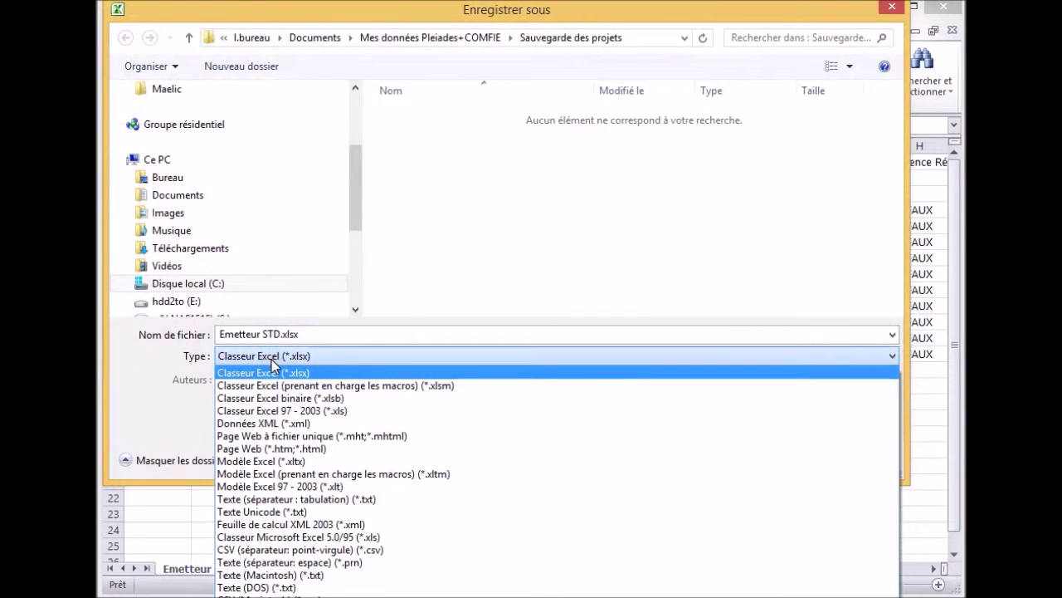
left_click(272, 512)
left_click(279, 334)
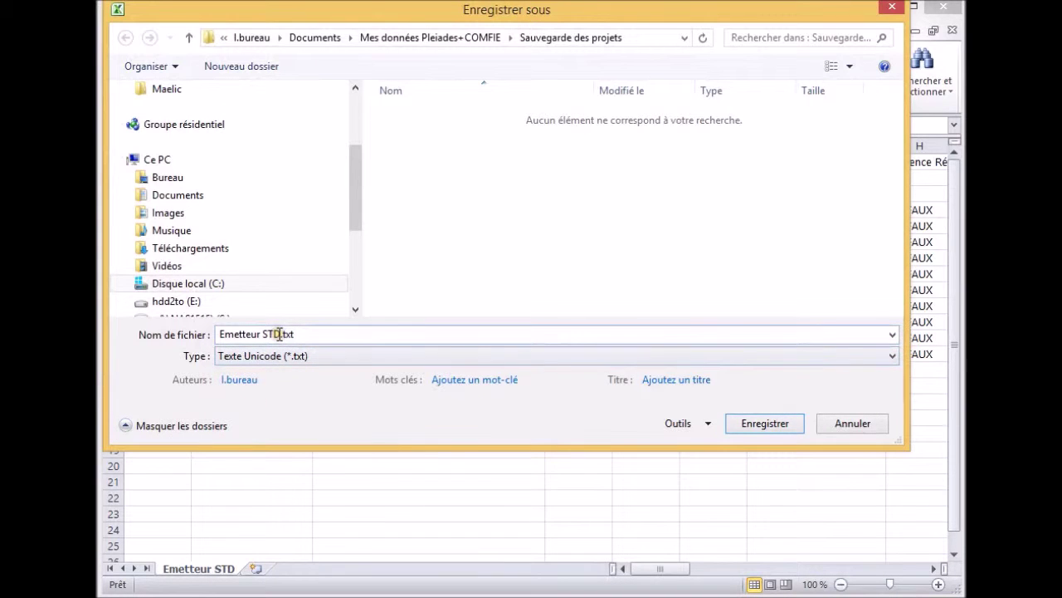
left_click(779, 431)
left_click(472, 365)
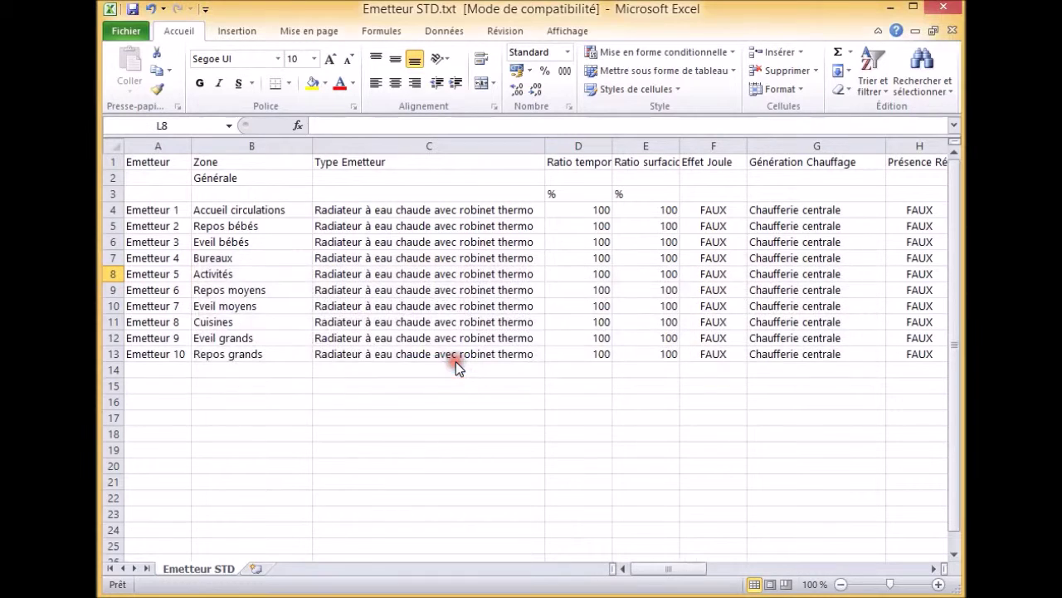
- Close Emetteur STD.txt without saving it again
left_click(569, 321)
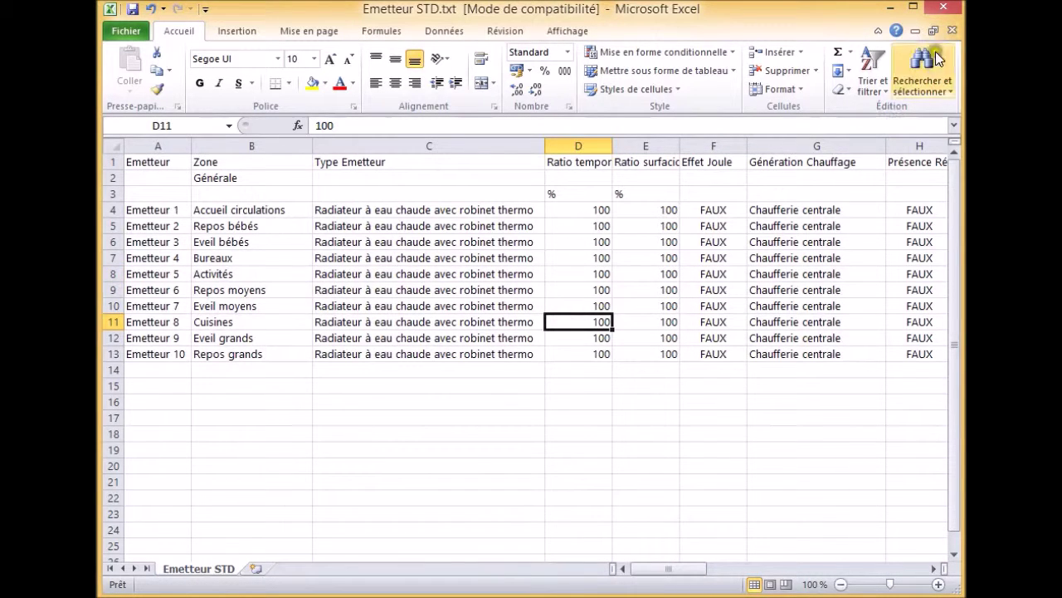
left_click(949, 31)
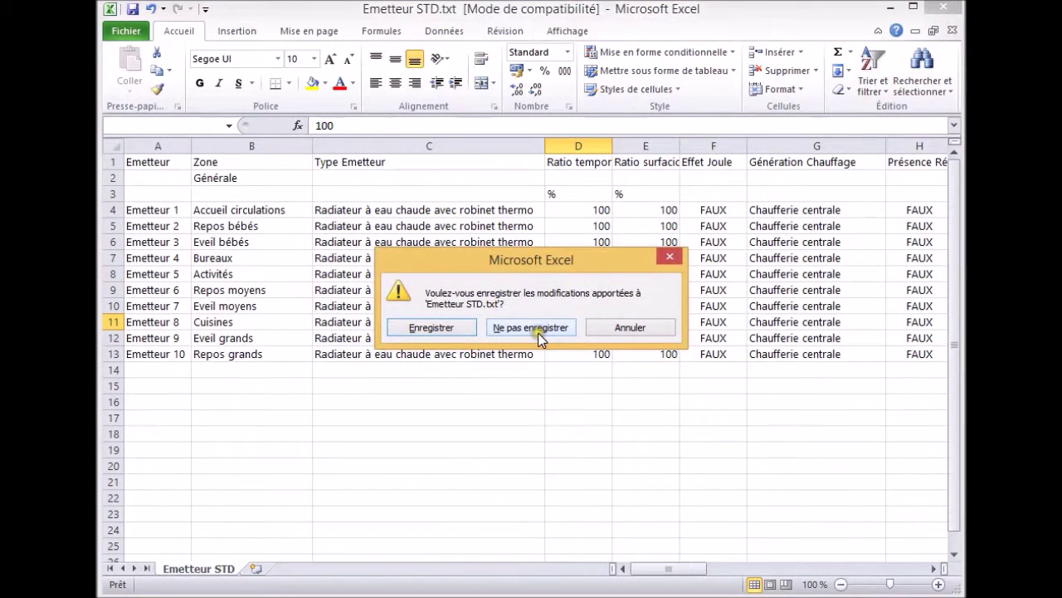
left_click(530, 328)
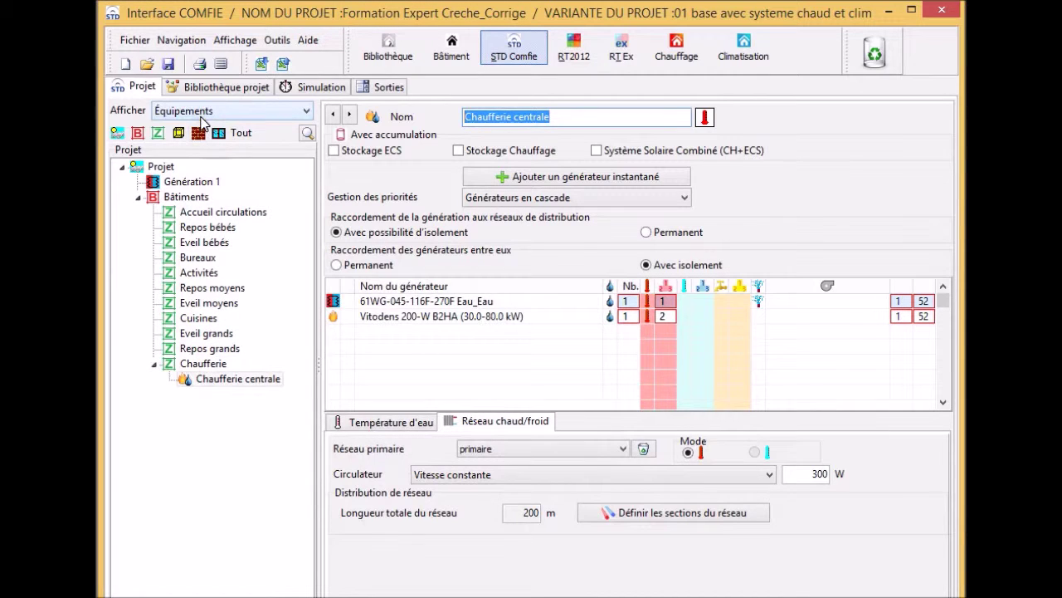
- Import Emetteur STD.txt into COMFIE as Données émetteur STD from the Sauvegarde des projets folder and dismiss the import report
left_click(283, 65)
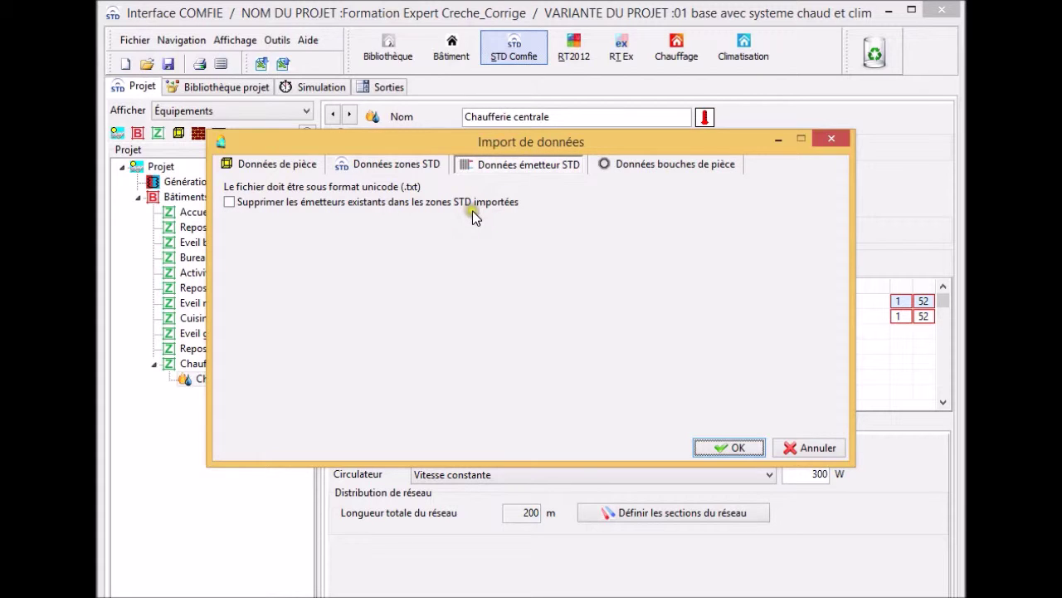
left_click(713, 446)
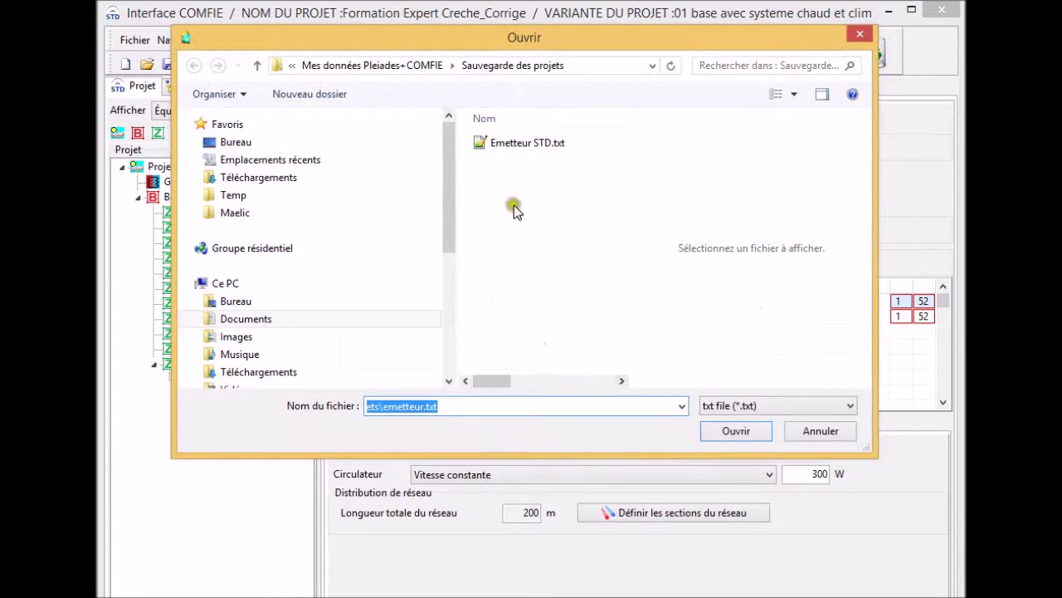
left_click(516, 142)
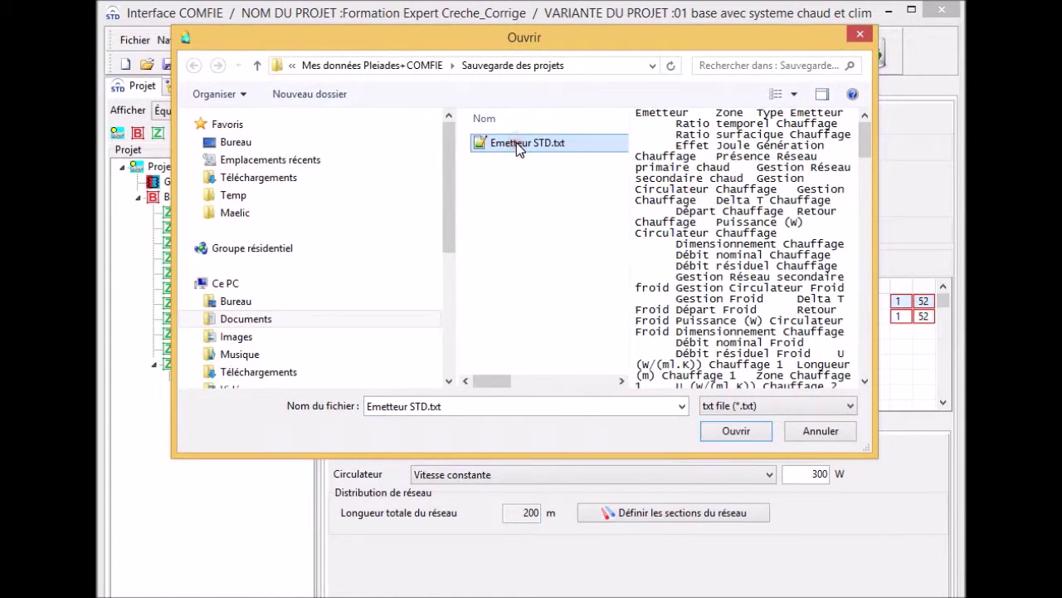
left_click(737, 432)
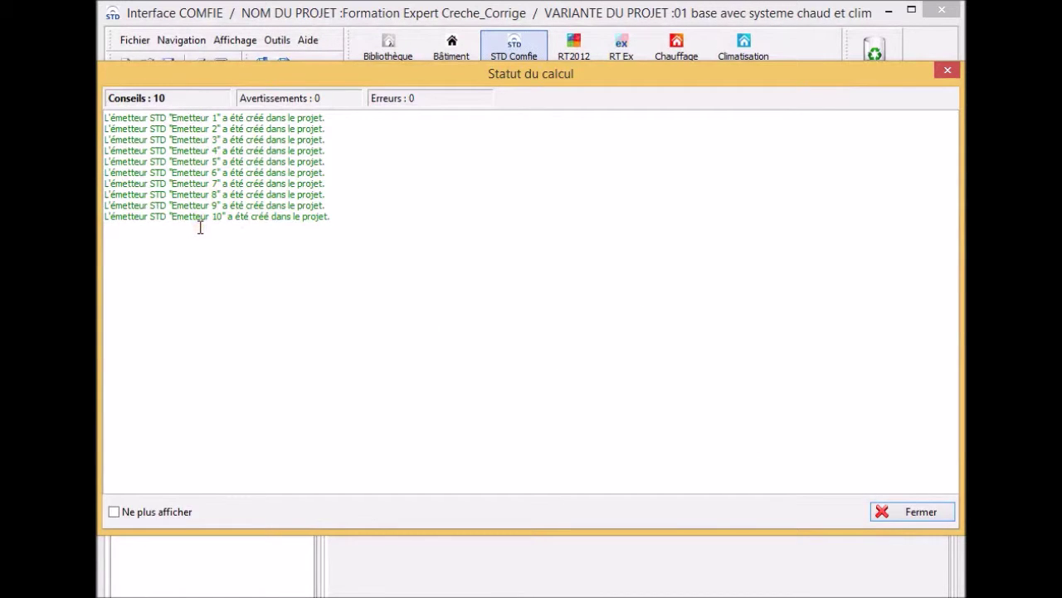
left_click(896, 513)
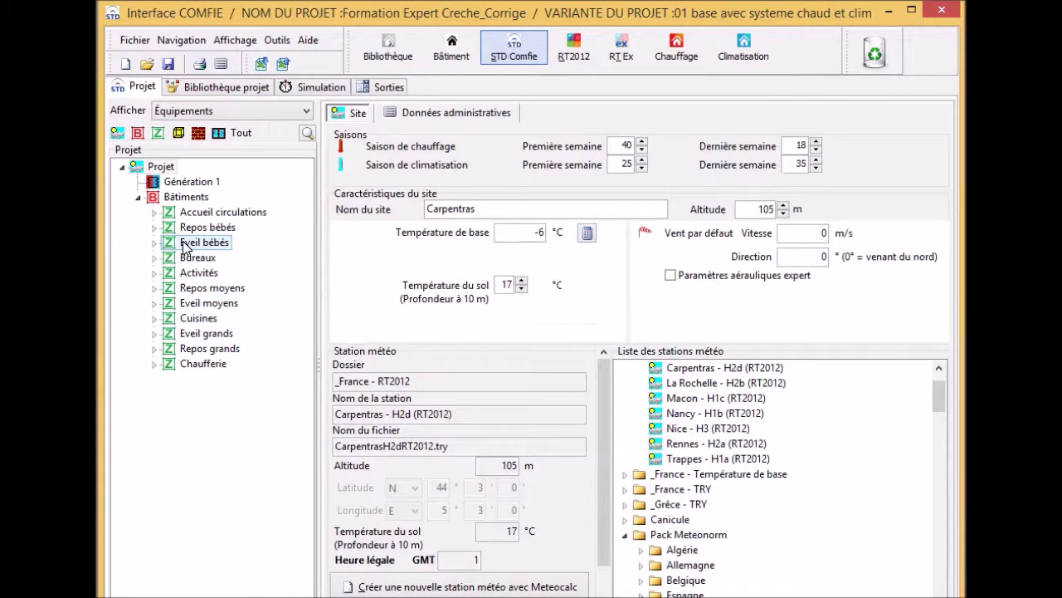
- Inspect Emetteur 1 under Accueil circulations, expand the Repos grands zone, and view Emetteur 1's radiator type in the library before returning to the project
left_click(154, 213)
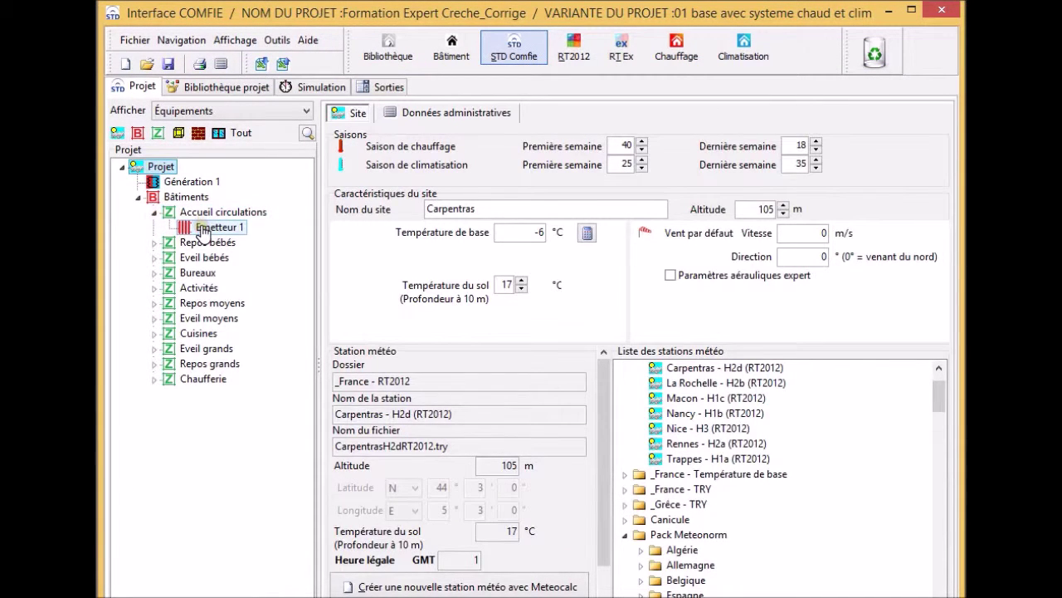
left_click(202, 230)
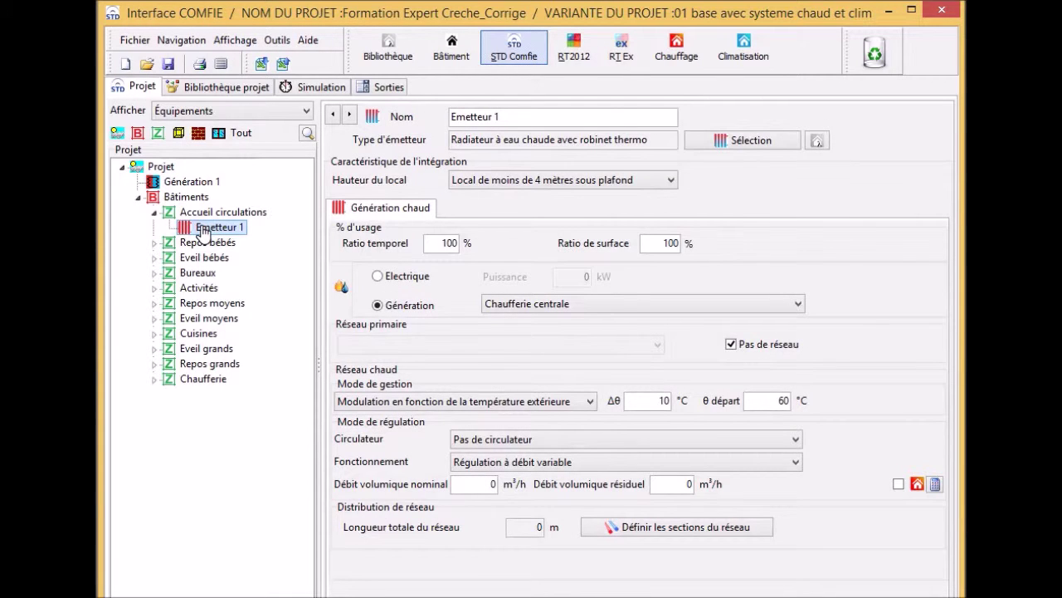
left_click_drag(204, 233, 187, 375)
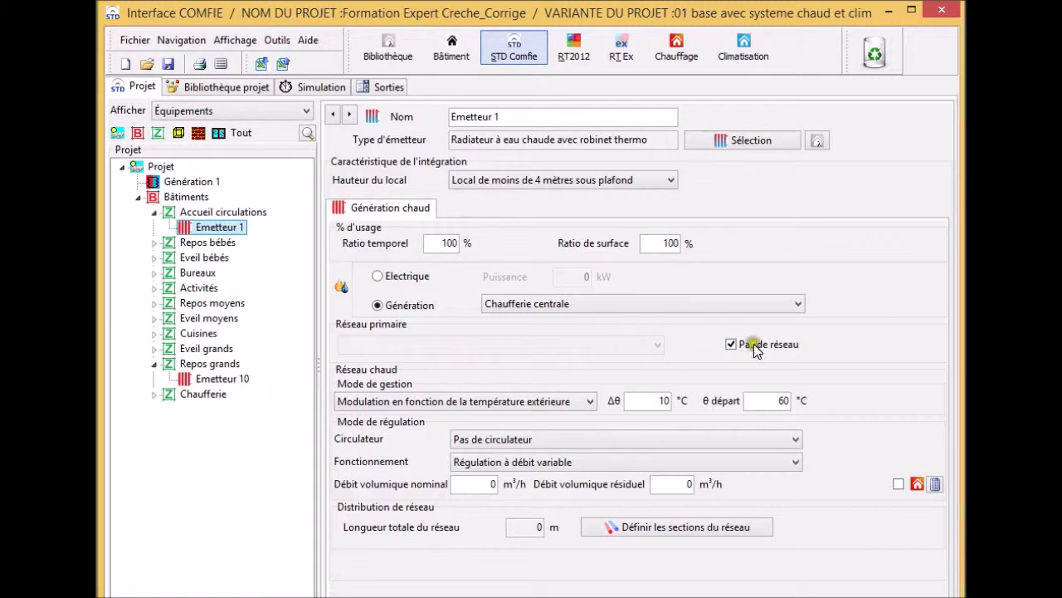
left_click(814, 141)
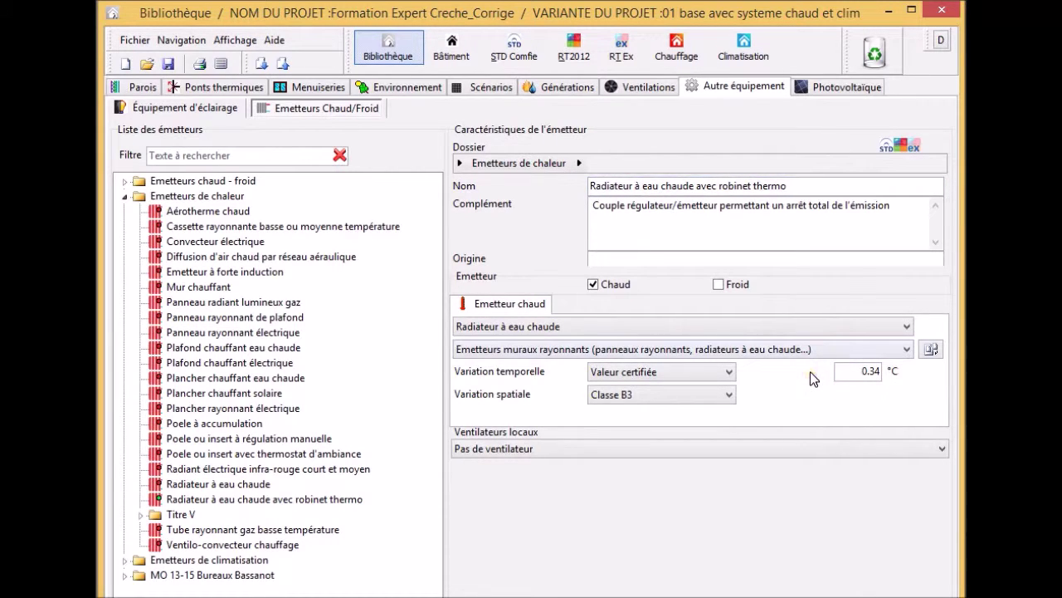
left_click(510, 56)
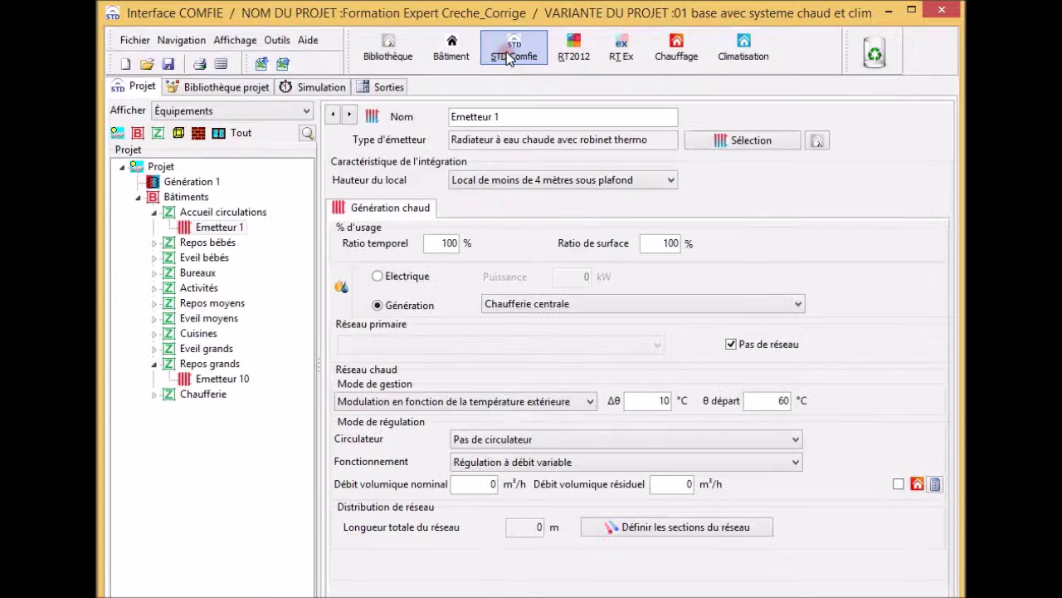